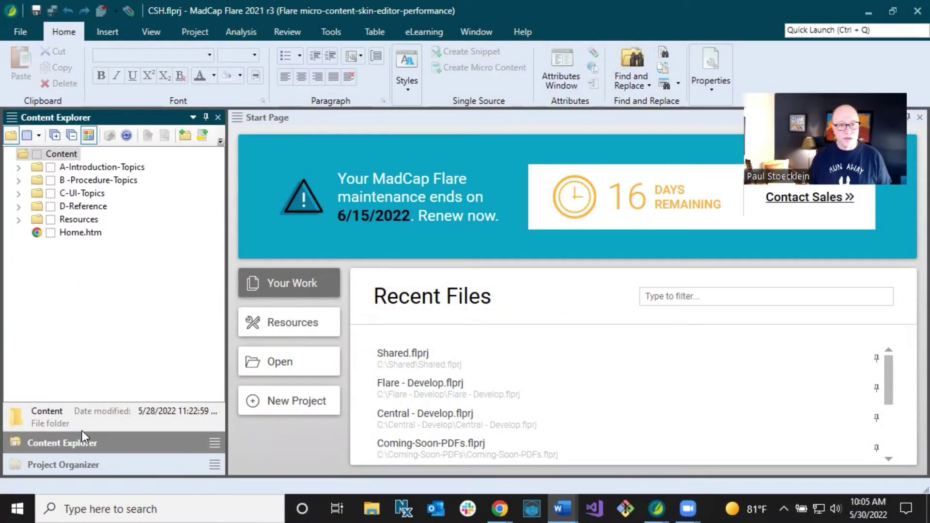
Open the HTML5 (Primary) target from Project Organizer's Targets folder and show its Advanced options.
{"action": "left_click", "coordinate": [75, 463]}
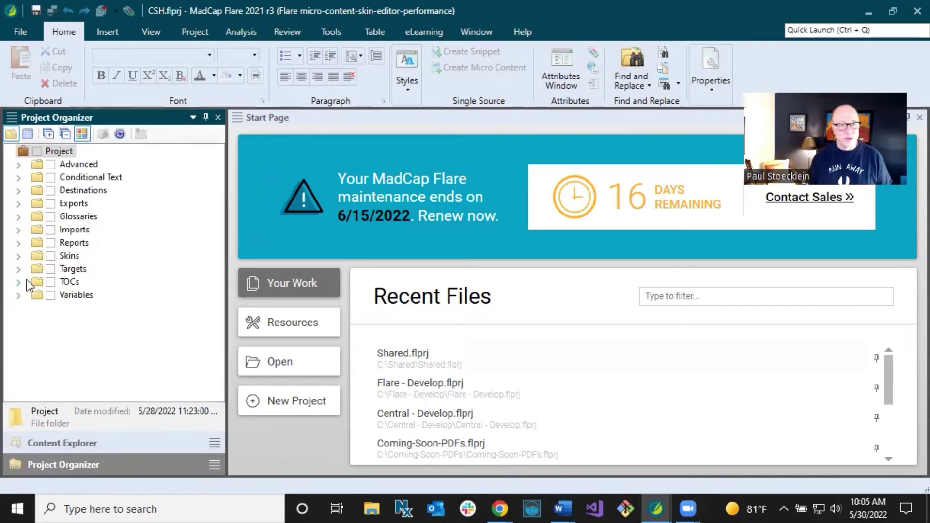
{"action": "left_click", "coordinate": [19, 269]}
{"action": "left_click", "coordinate": [96, 281]}
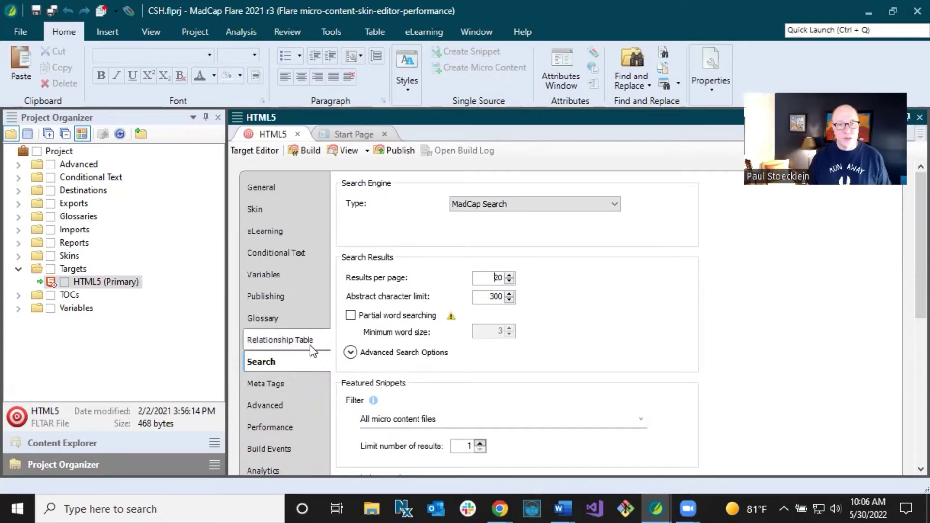
{"action": "scroll", "coordinate": [303, 367], "scroll_direction": "down", "scroll_amount": 3}
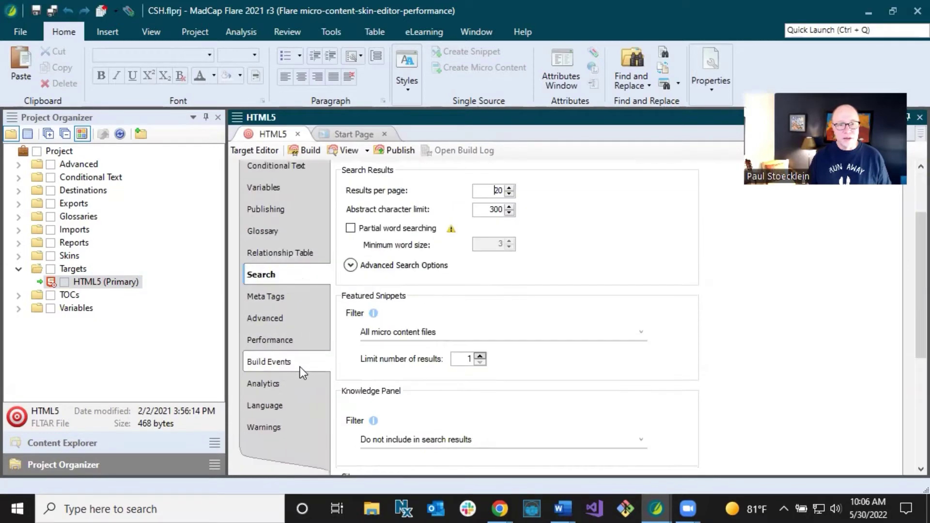
{"action": "left_click", "coordinate": [287, 325]}
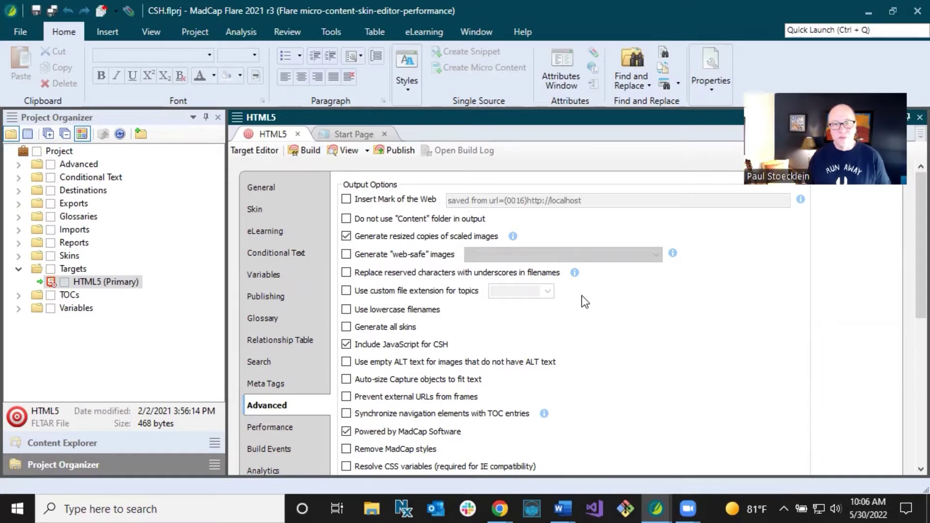
{"action": "left_click", "coordinate": [275, 132]}
{"action": "key", "text": "F1"}
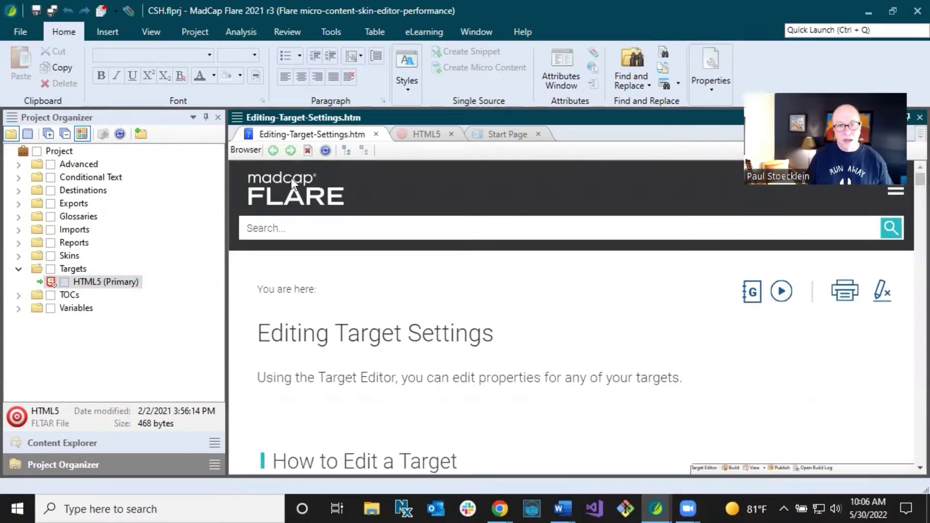
{"action": "left_click", "coordinate": [376, 134]}
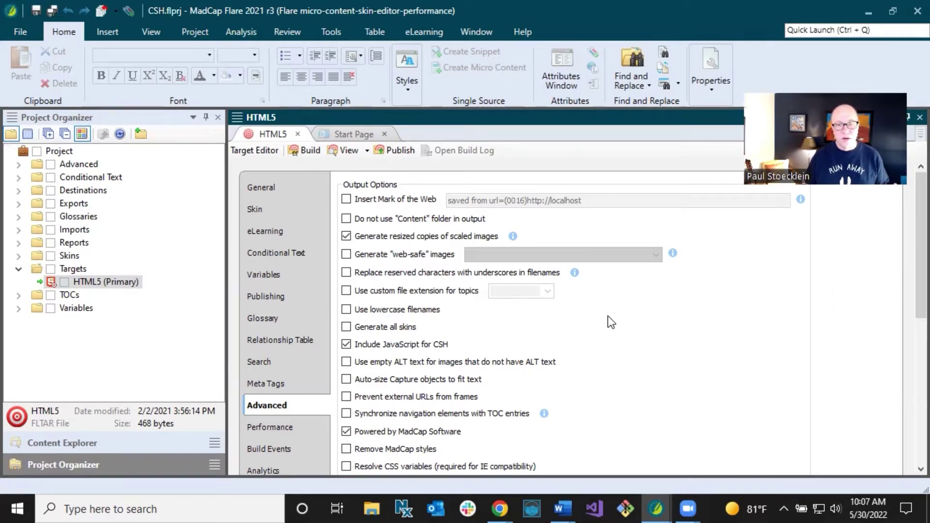
{"action": "mouse_move", "coordinate": [574, 272]}
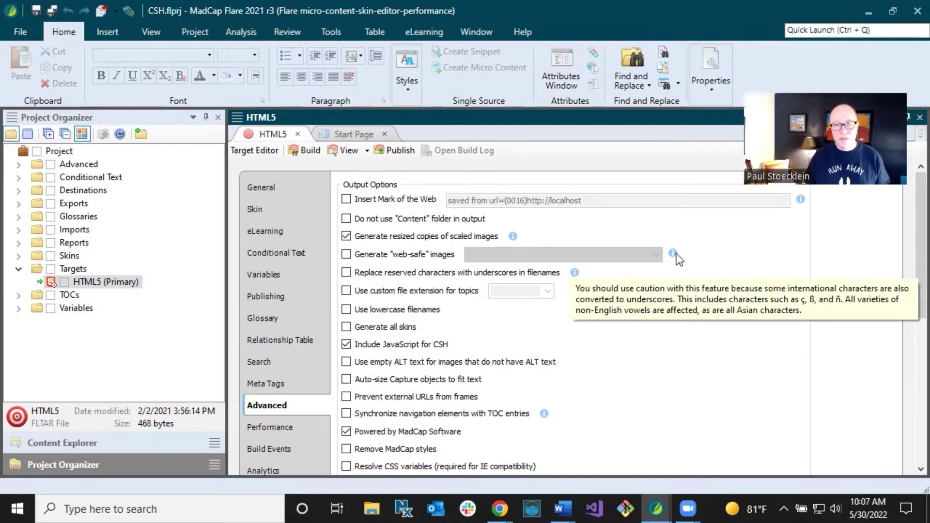
{"action": "mouse_move", "coordinate": [514, 239]}
{"action": "mouse_move", "coordinate": [544, 413]}
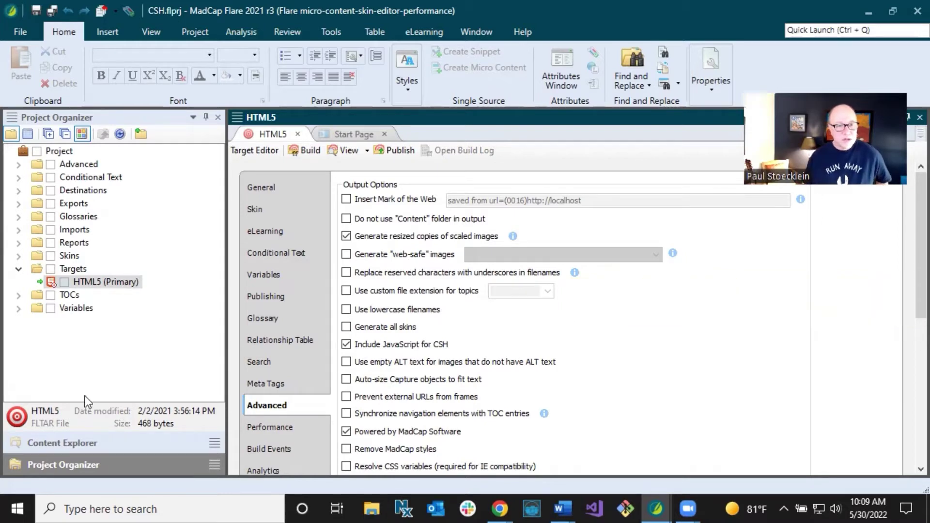
In Content Explorer, expand Resources > MicroContent and select Quick-Steps.flmco.
{"action": "left_click", "coordinate": [69, 443]}
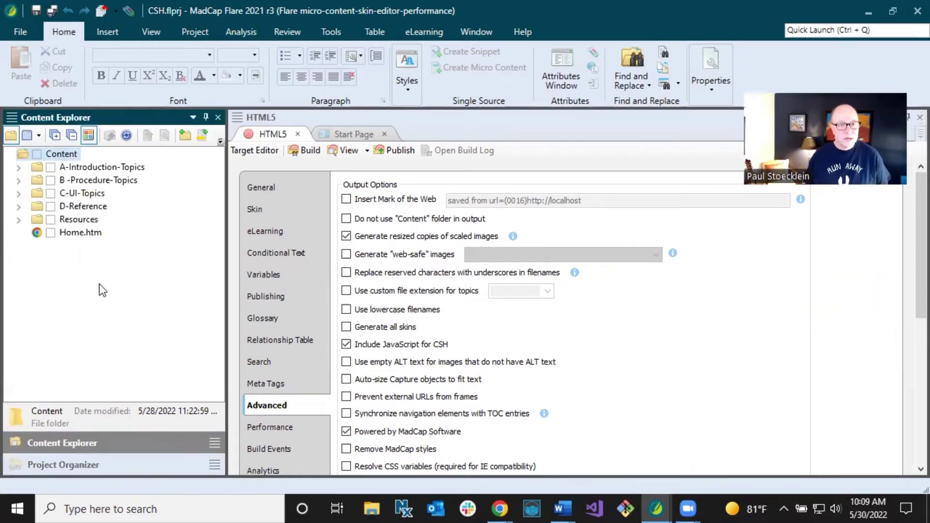
{"action": "left_click", "coordinate": [19, 219]}
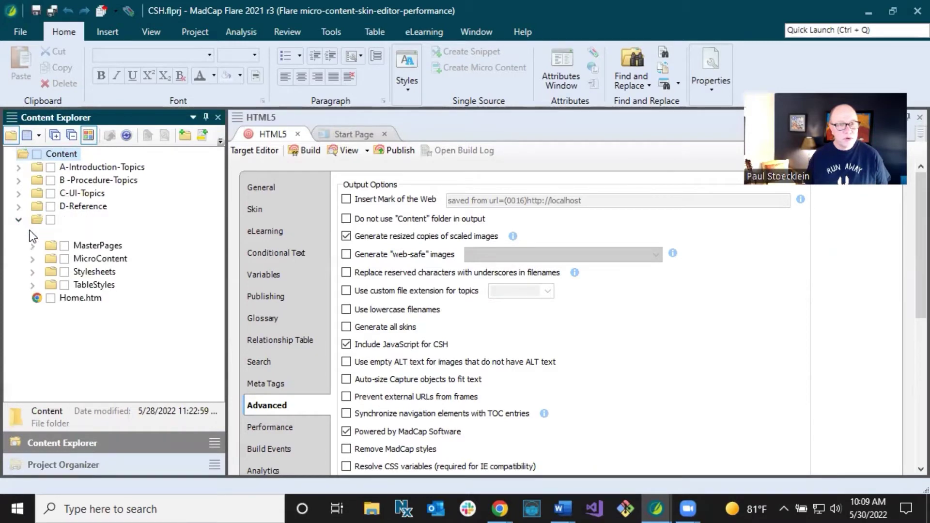
{"action": "left_click", "coordinate": [32, 259]}
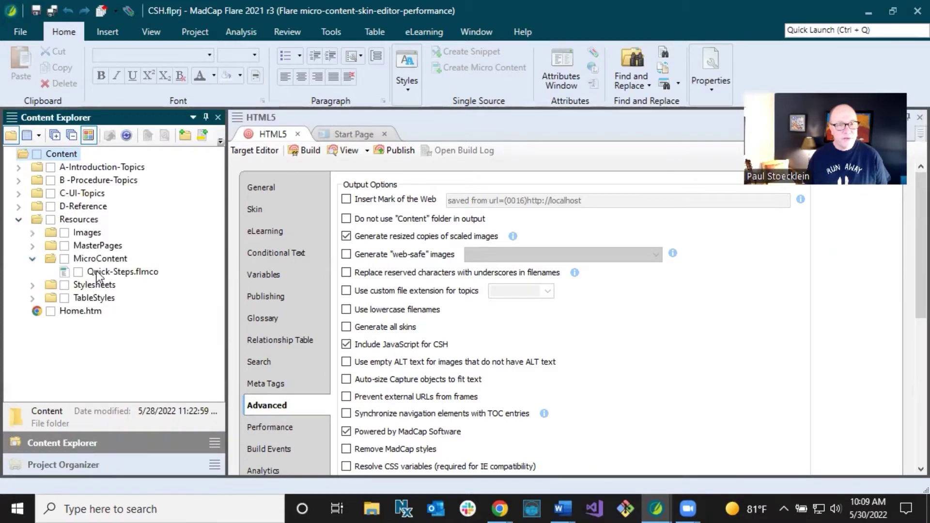
{"action": "left_click", "coordinate": [122, 272]}
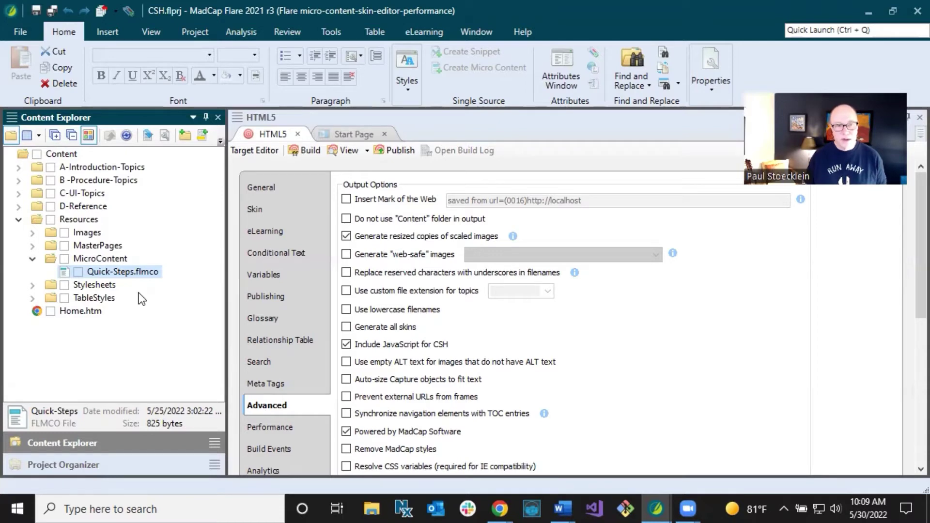
Add a new micro content file named Field-Level-Help to the MicroContent folder.
{"action": "right_click", "coordinate": [119, 260]}
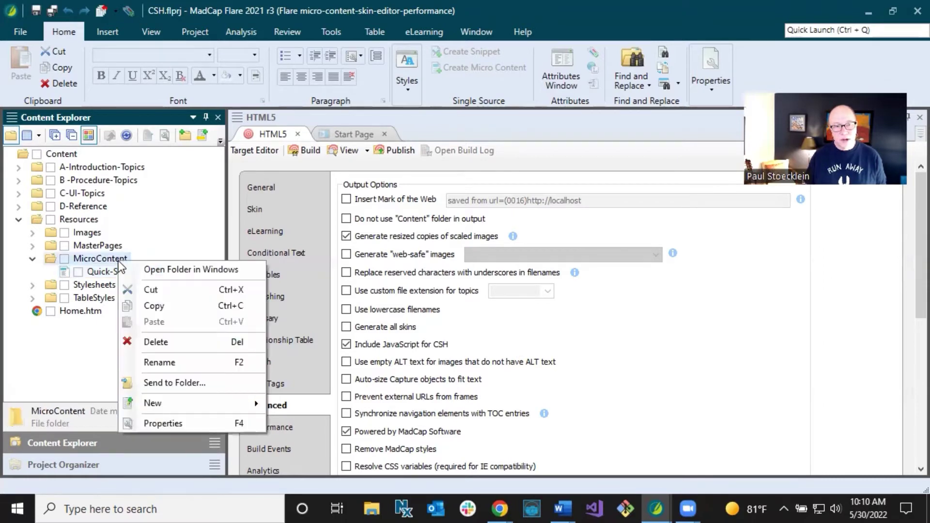
{"action": "mouse_move", "coordinate": [164, 406]}
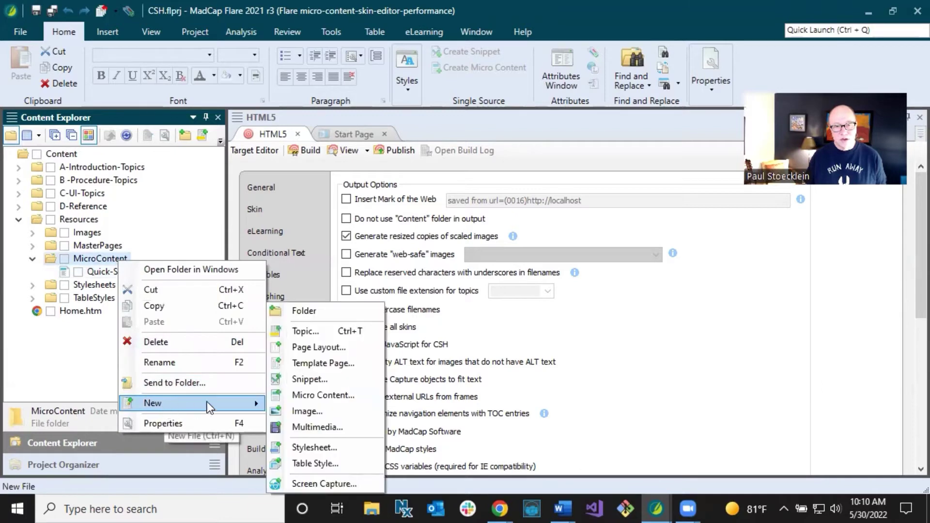
{"action": "left_click", "coordinate": [304, 397]}
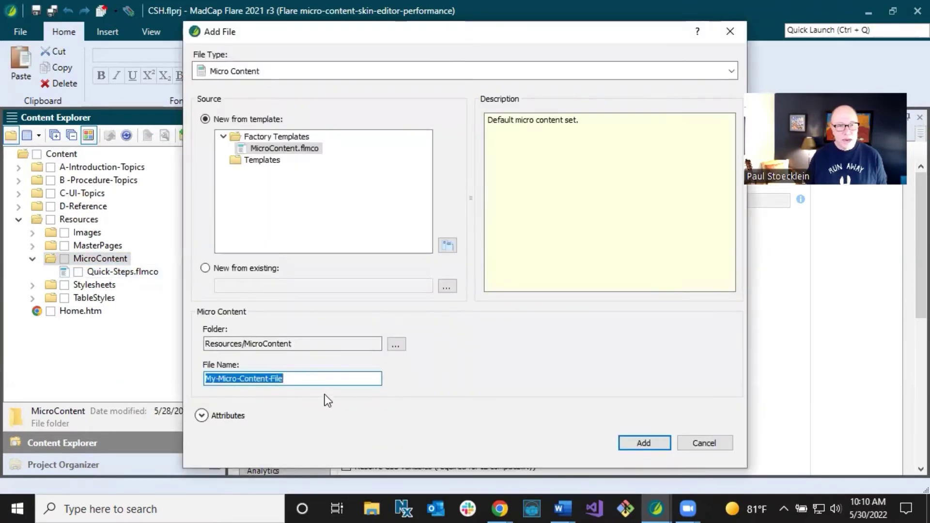
{"action": "type", "text": "F"}
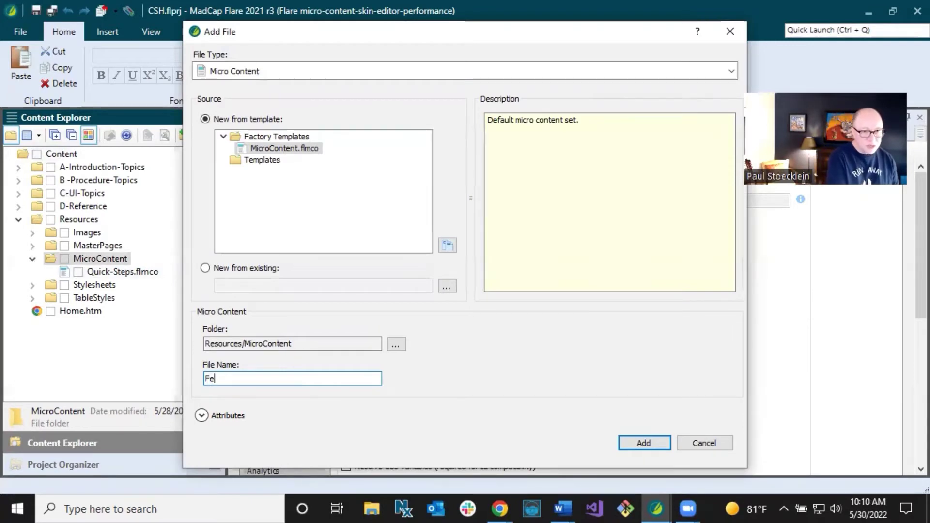
{"action": "type", "text": "ield"}
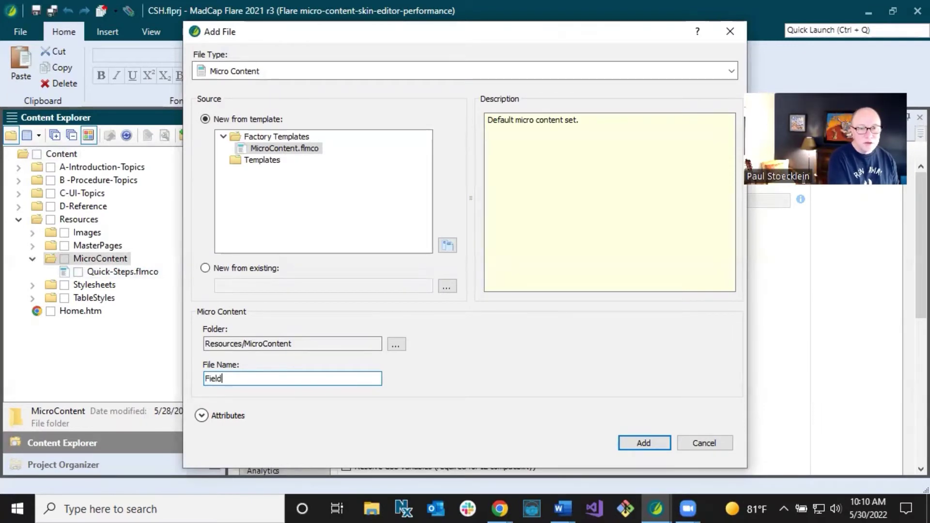
{"action": "type", "text": "-Level-Help"}
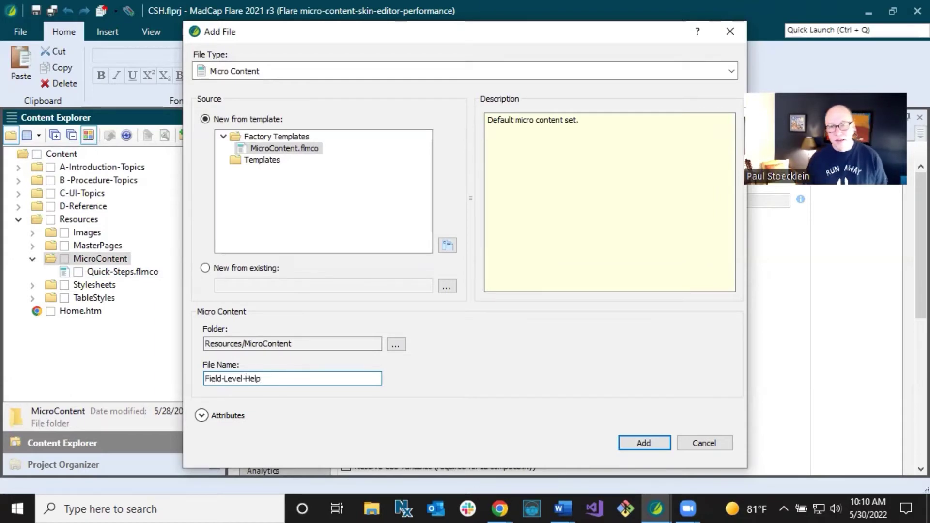
{"action": "left_click", "coordinate": [627, 441]}
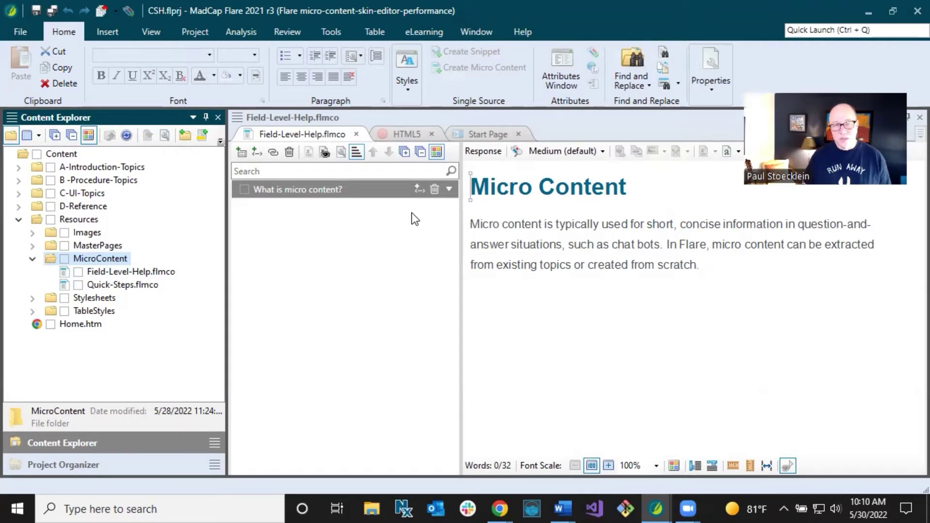
Delete the default 'What is micro content?' phrase from Field-Level-Help and save the file.
{"action": "left_click", "coordinate": [435, 192]}
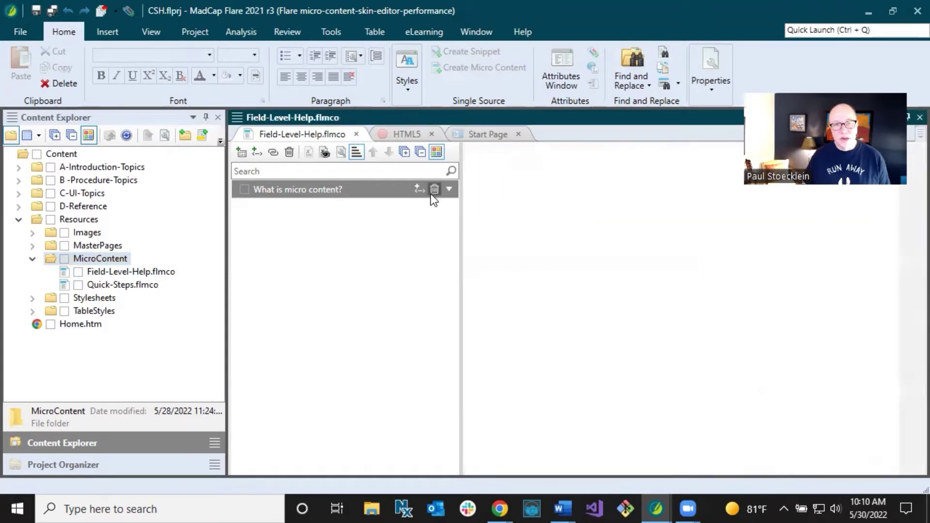
{"action": "left_click", "coordinate": [37, 11]}
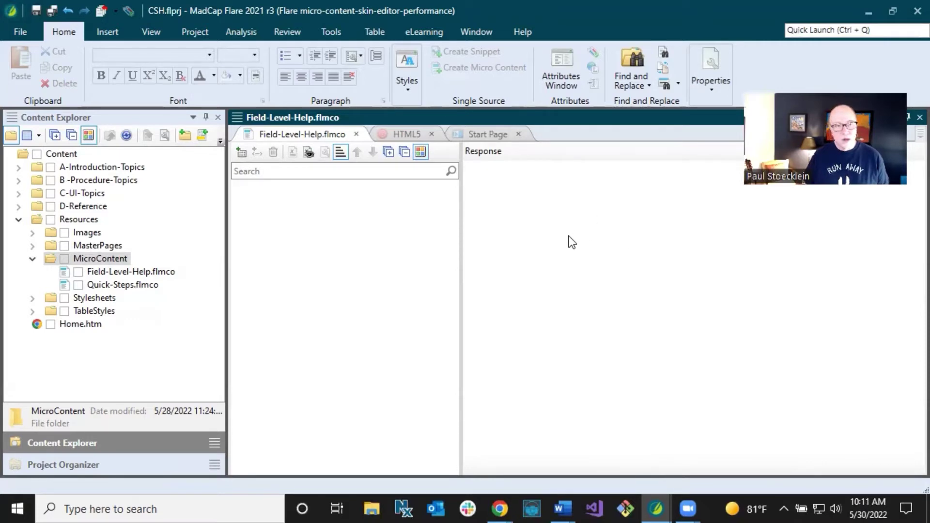
{"action": "left_click", "coordinate": [20, 194]}
{"action": "left_click", "coordinate": [99, 232]}
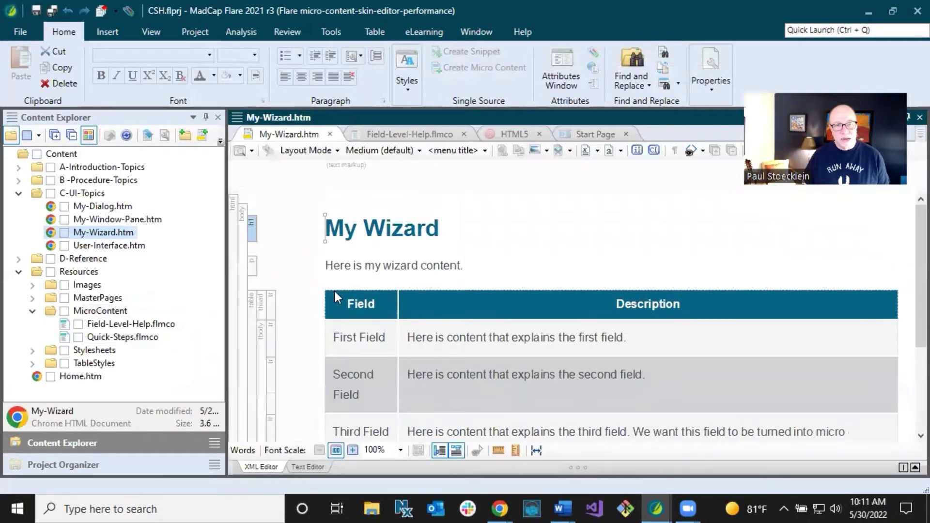
{"action": "left_click", "coordinate": [393, 266]}
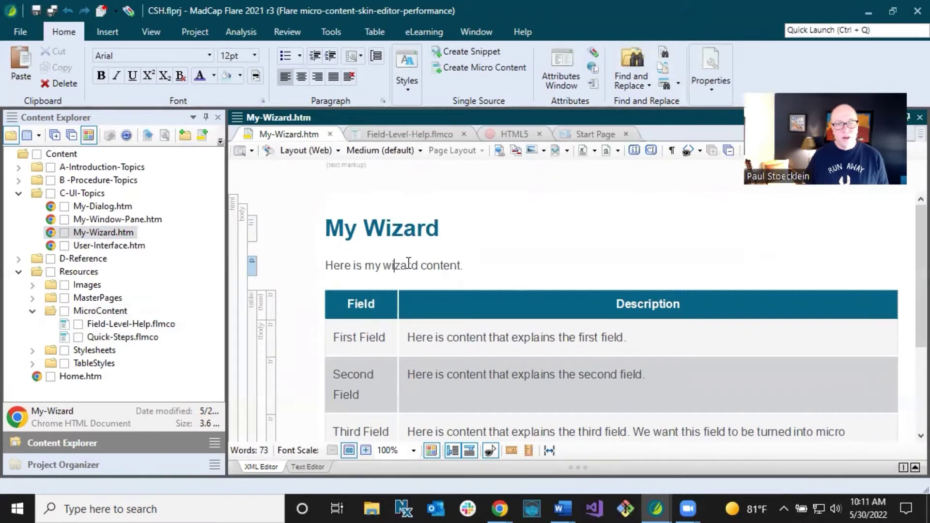
{"action": "scroll", "coordinate": [408, 263], "scroll_direction": "down", "scroll_amount": 3}
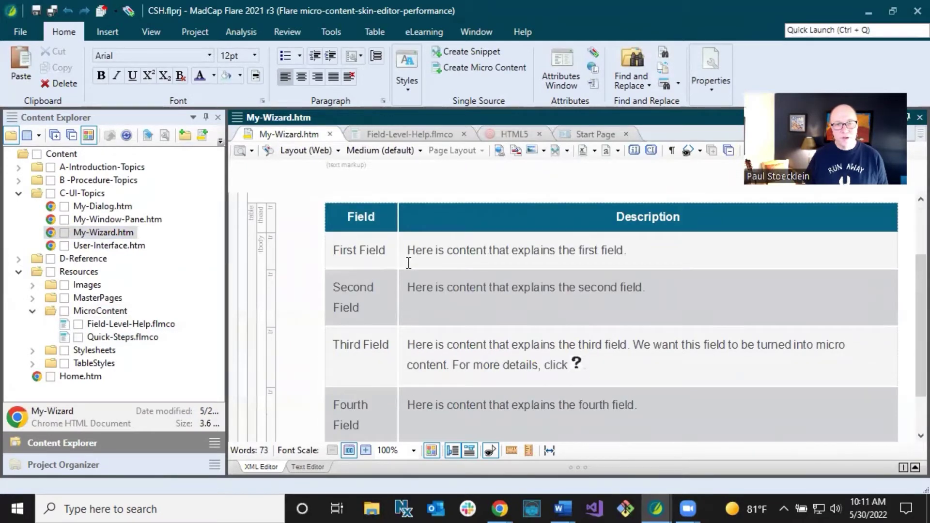
{"action": "left_click", "coordinate": [462, 348]}
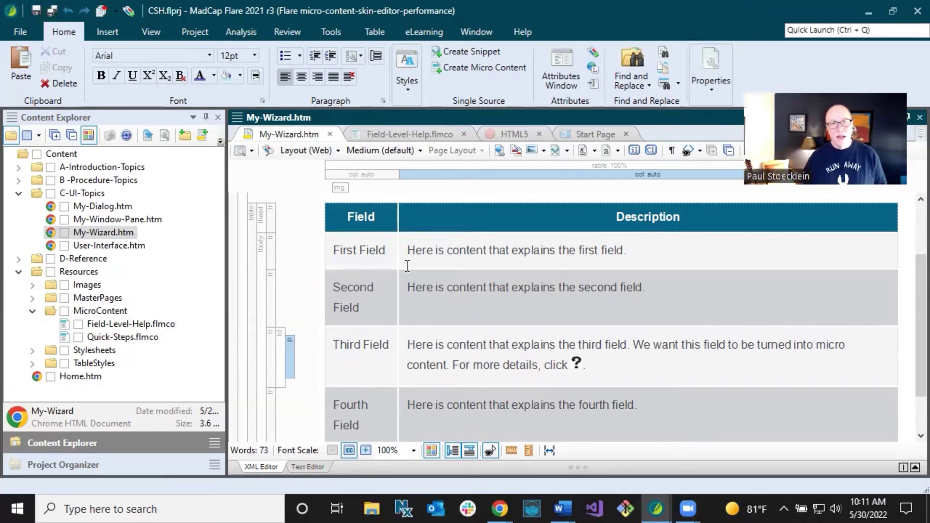
{"action": "scroll", "coordinate": [381, 403], "scroll_direction": "down", "scroll_amount": 2}
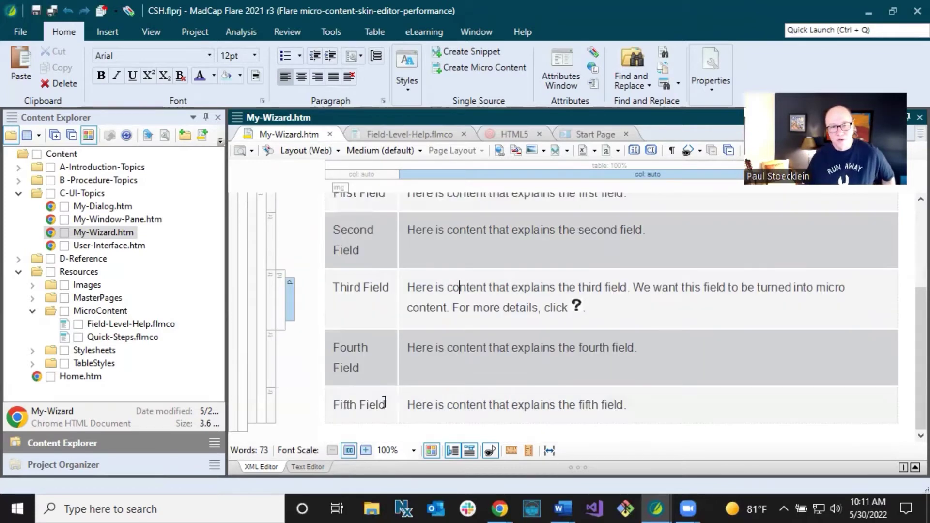
{"action": "scroll", "coordinate": [384, 398], "scroll_direction": "up", "scroll_amount": 5}
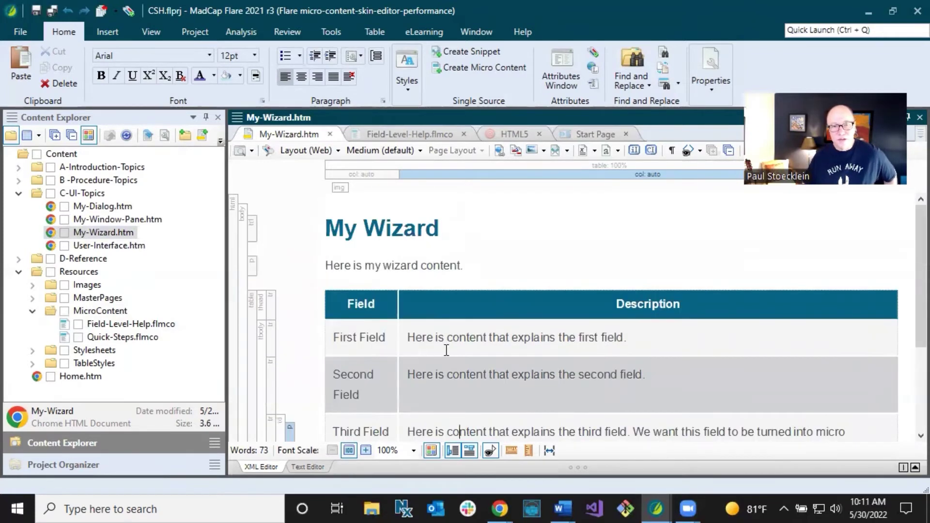
{"action": "scroll", "coordinate": [445, 354], "scroll_direction": "down", "scroll_amount": 3}
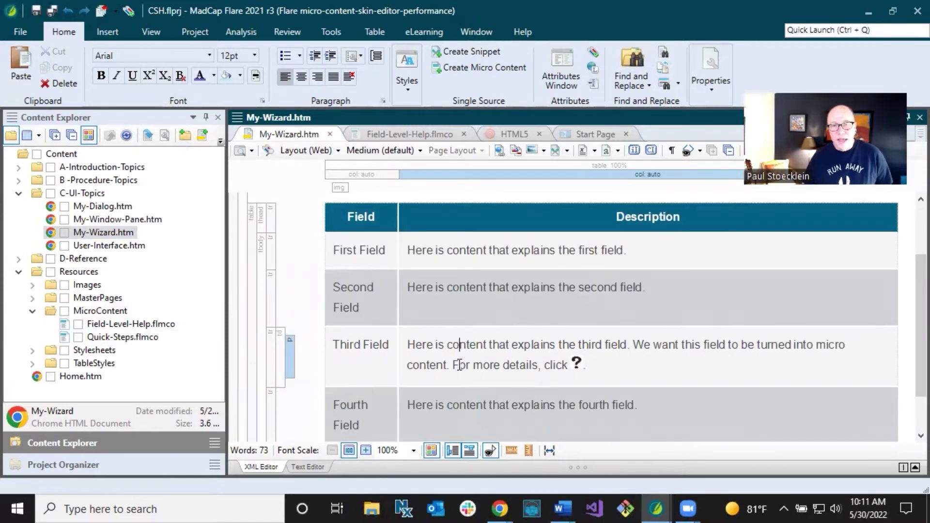
{"action": "left_click", "coordinate": [431, 348]}
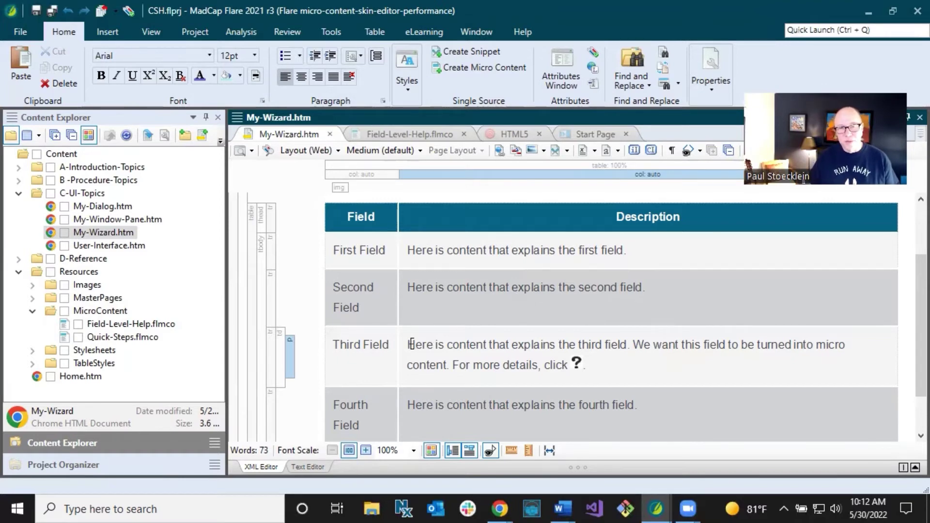
{"action": "left_click", "coordinate": [474, 347]}
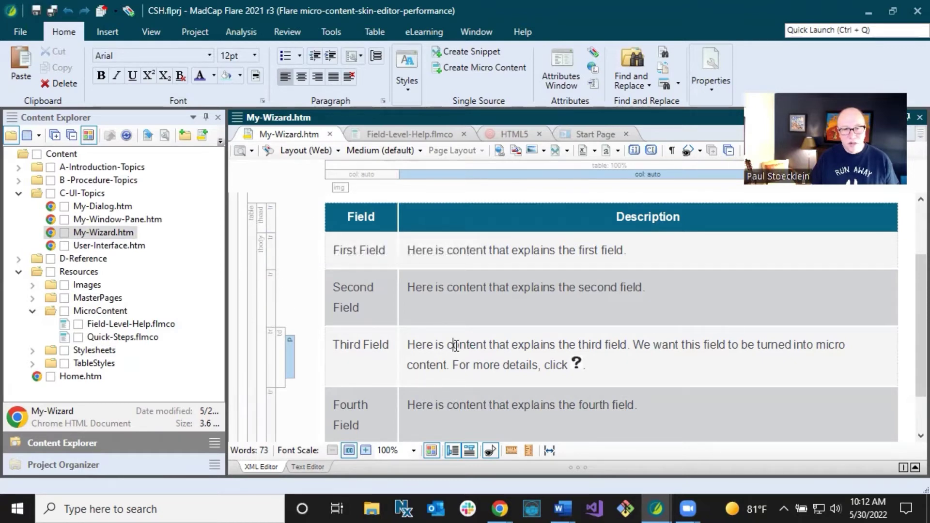
{"action": "left_click", "coordinate": [446, 294]}
{"action": "left_click", "coordinate": [448, 345]}
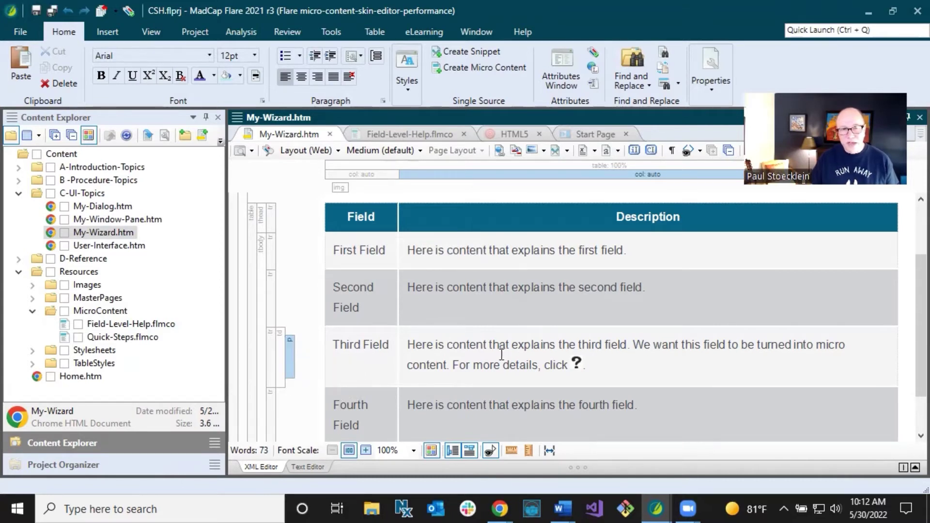
{"action": "left_click", "coordinate": [415, 287]}
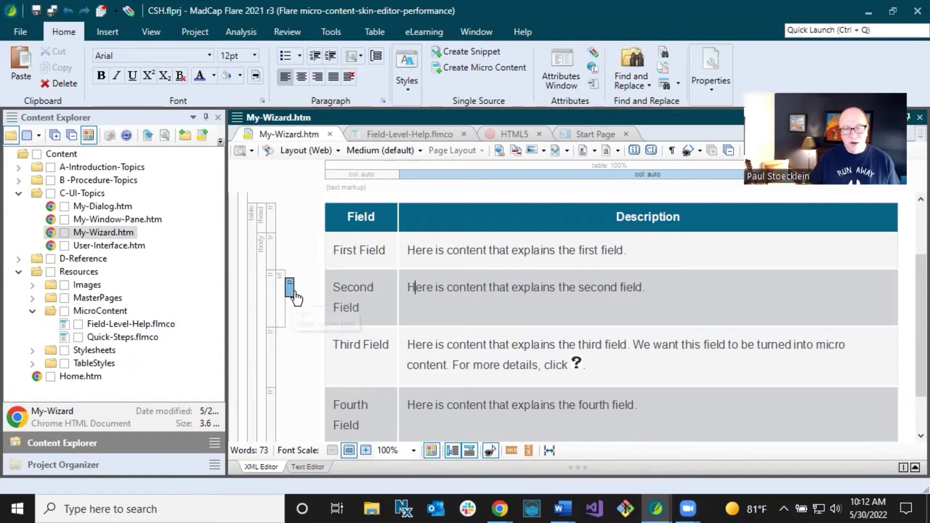
{"action": "left_click", "coordinate": [420, 346]}
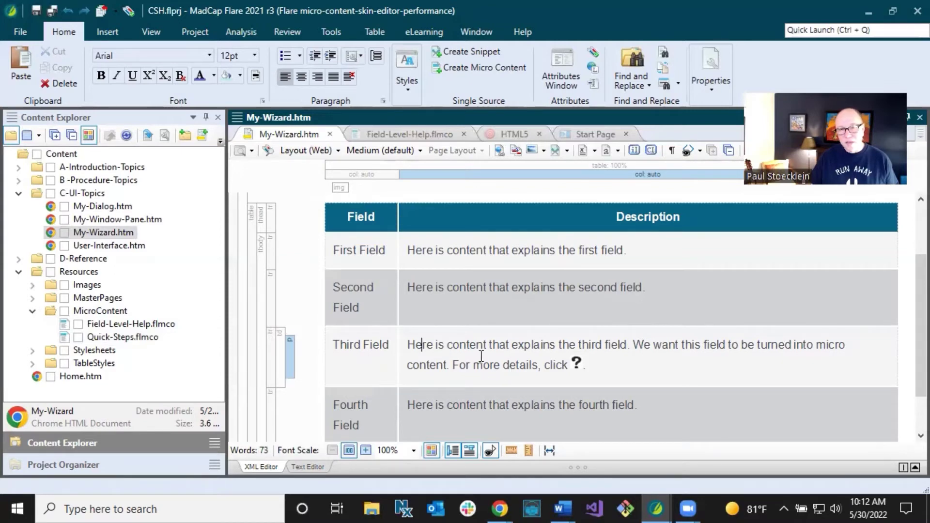
{"action": "left_click_drag", "start_coordinate": [477, 345], "coordinate": [519, 373]}
{"action": "left_click", "coordinate": [528, 365]}
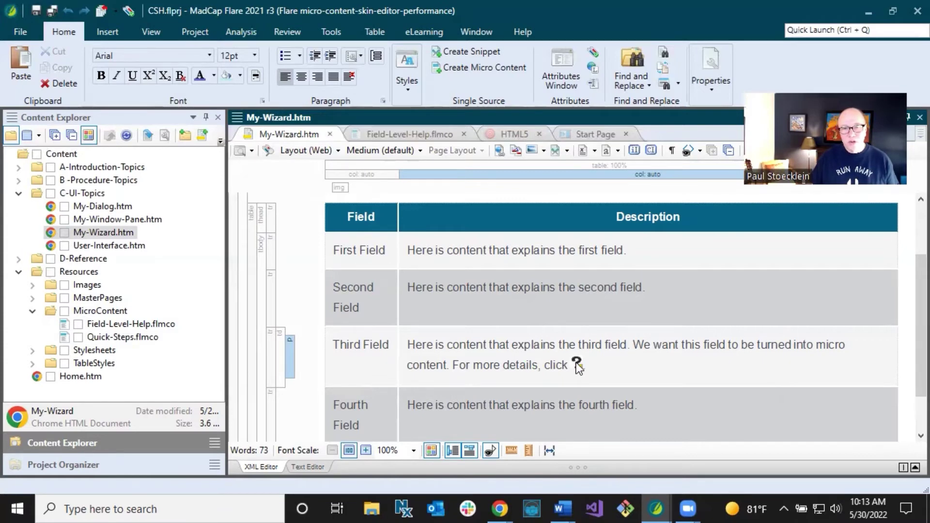
{"action": "mouse_move", "coordinate": [577, 367]}
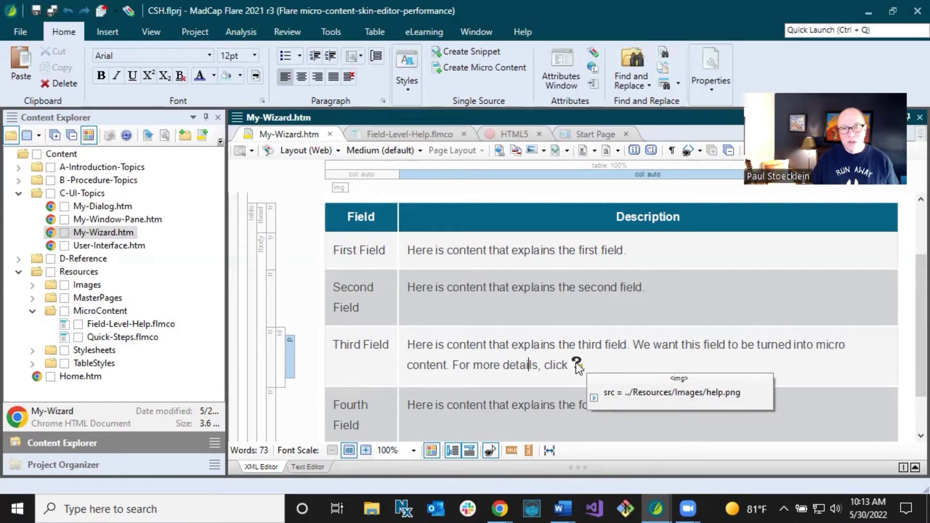
{"action": "right_click", "coordinate": [577, 366]}
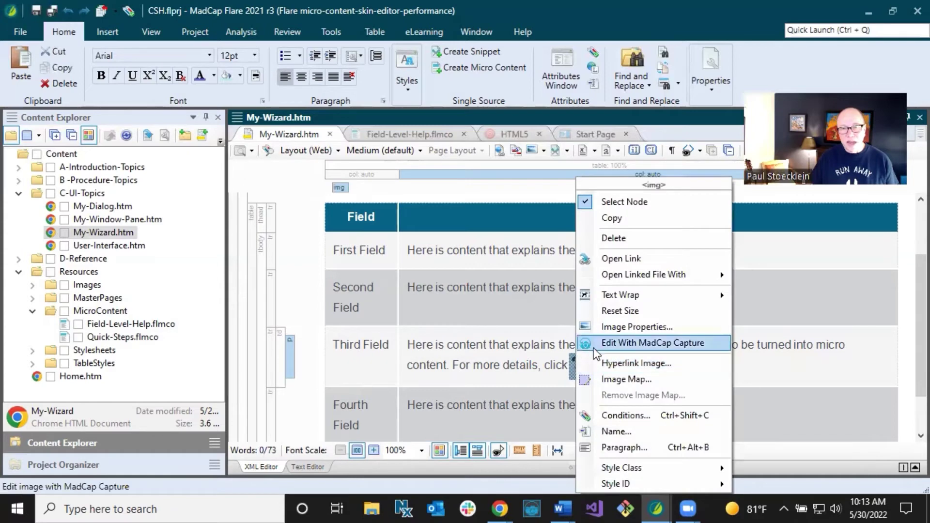
{"action": "left_click", "coordinate": [470, 367]}
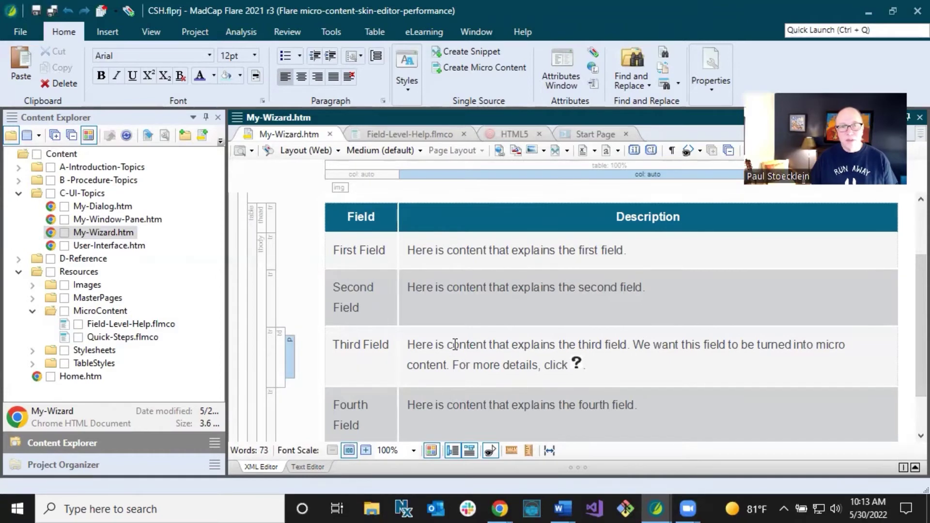
Make micro content from the Third Field paragraph with phrase 'third field', stored in Field-Level-Help.flmco.
{"action": "right_click", "coordinate": [291, 344]}
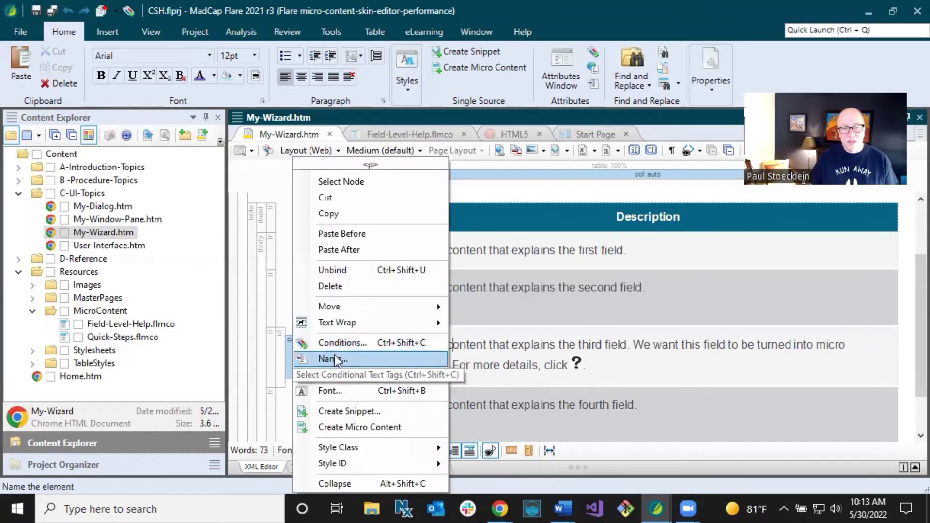
{"action": "left_click", "coordinate": [357, 426]}
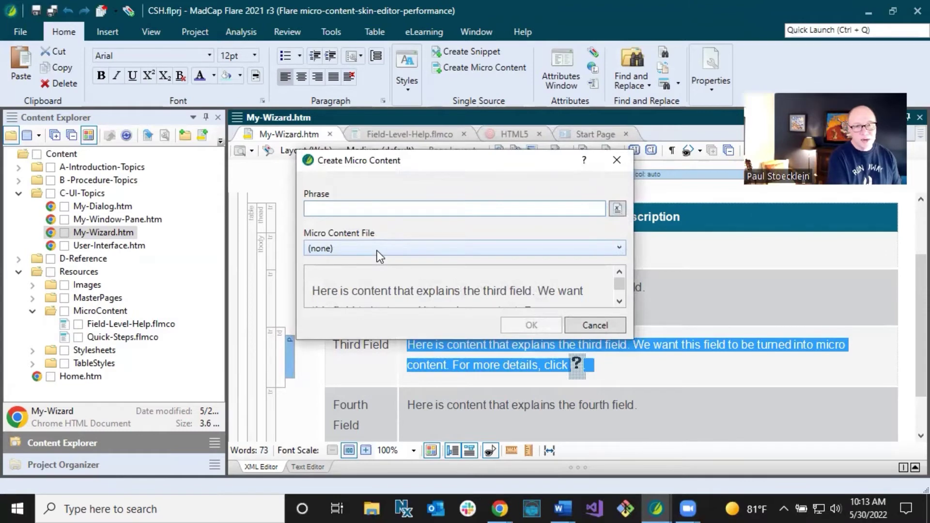
{"action": "type", "text": "third field"}
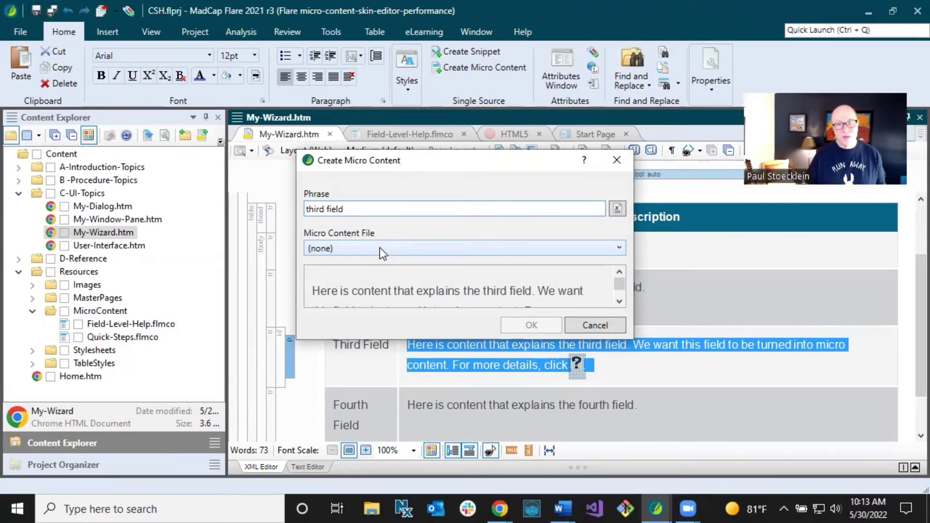
{"action": "left_click", "coordinate": [355, 248]}
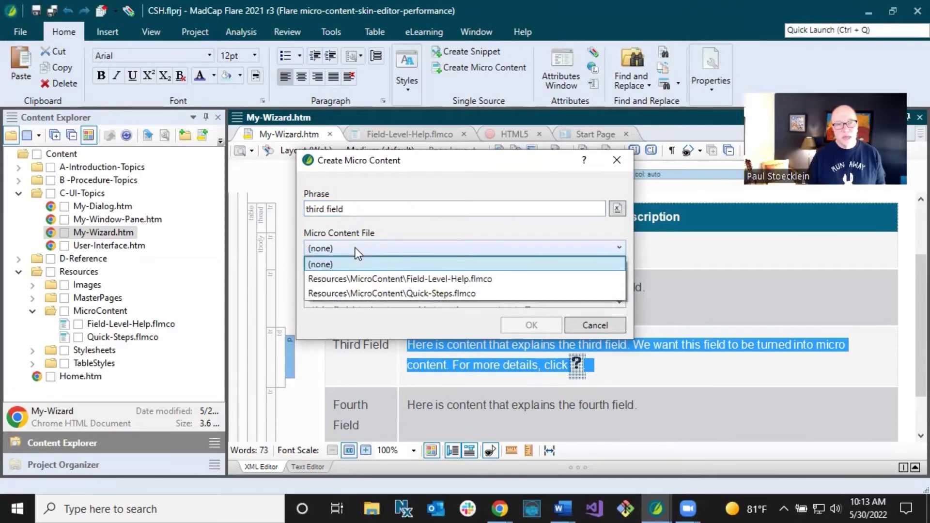
{"action": "left_click", "coordinate": [358, 274]}
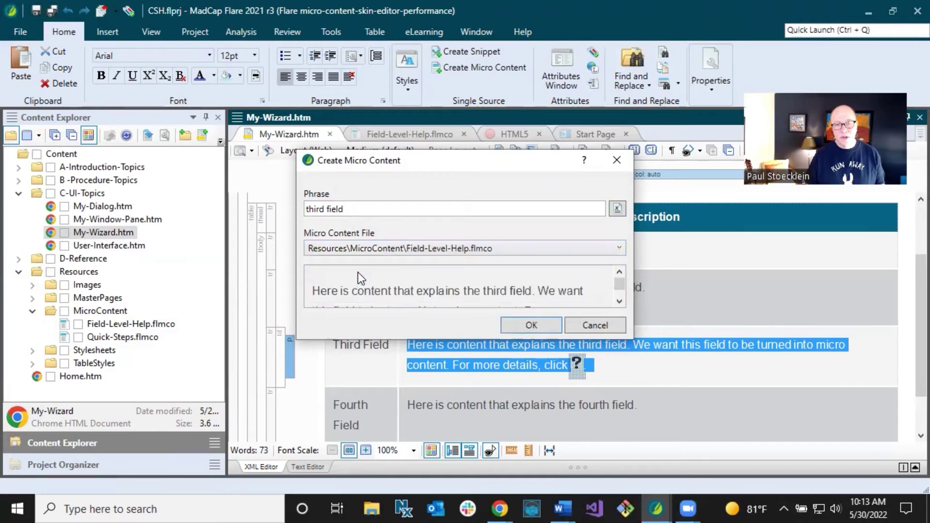
Confirm the third field micro content and save all changed documents.
{"action": "left_click", "coordinate": [528, 326]}
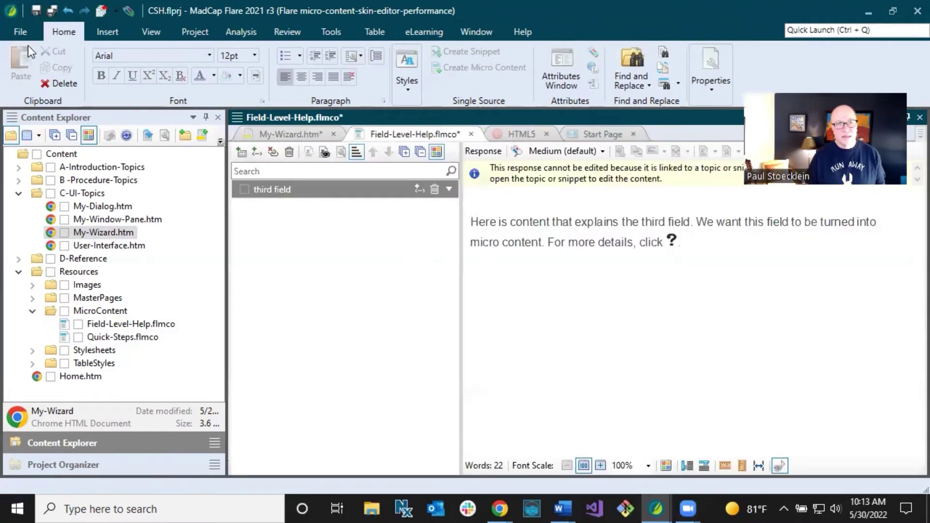
{"action": "left_click", "coordinate": [54, 14]}
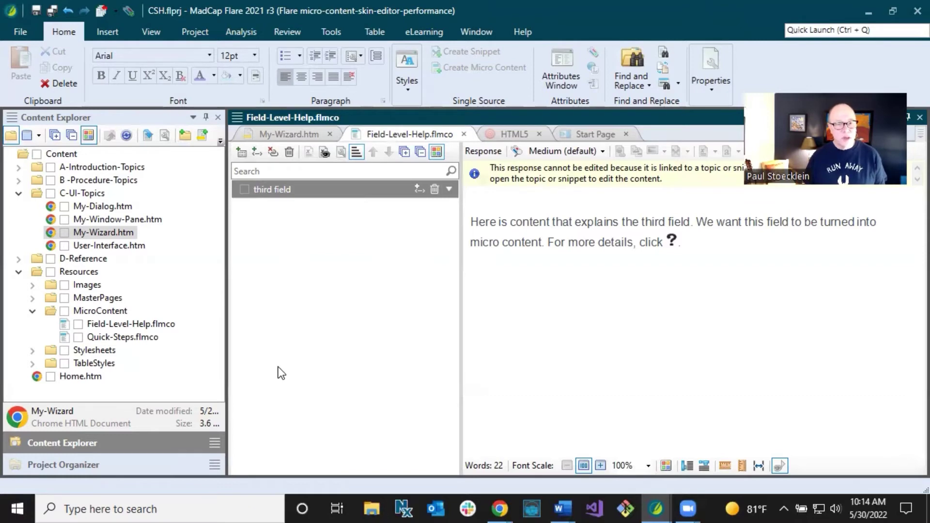
Expand the Advanced folder in Project Organizer and open My-Alias-File in the Alias Editor.
{"action": "left_click", "coordinate": [97, 463]}
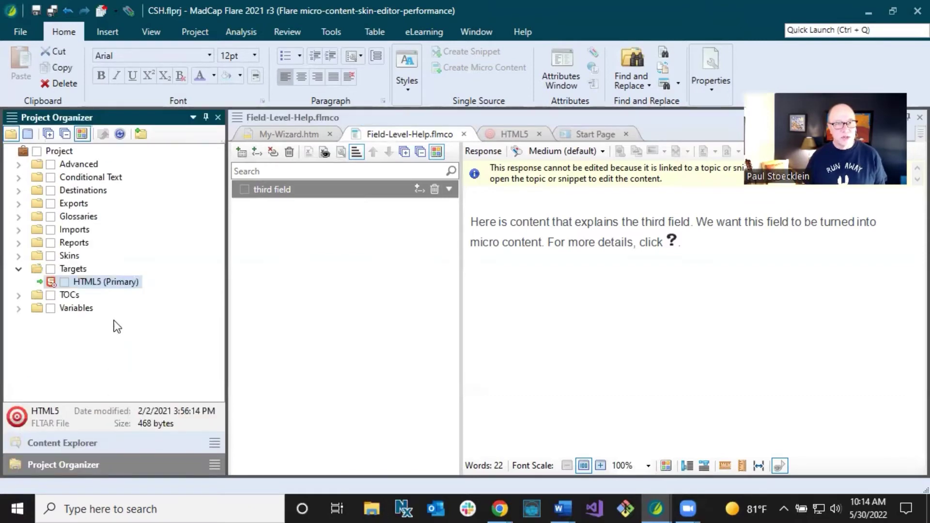
{"action": "left_click", "coordinate": [19, 164]}
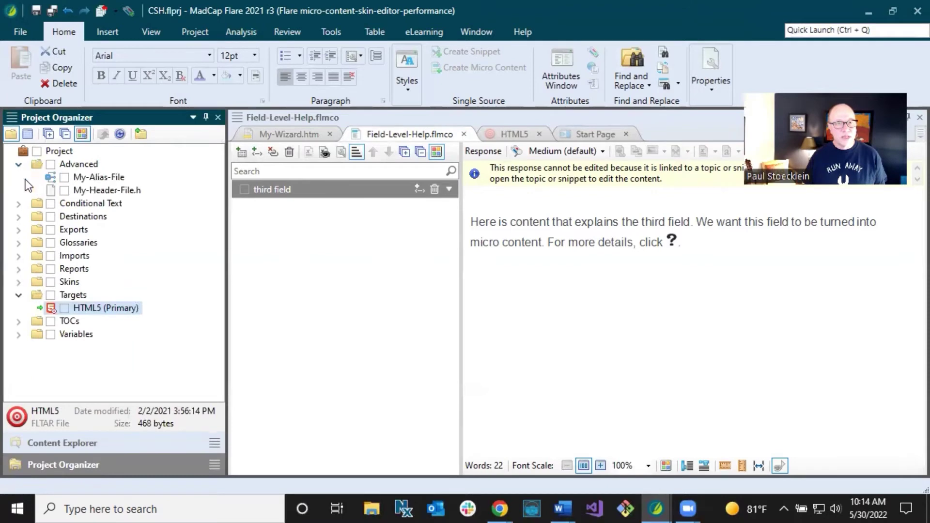
{"action": "left_click", "coordinate": [108, 178]}
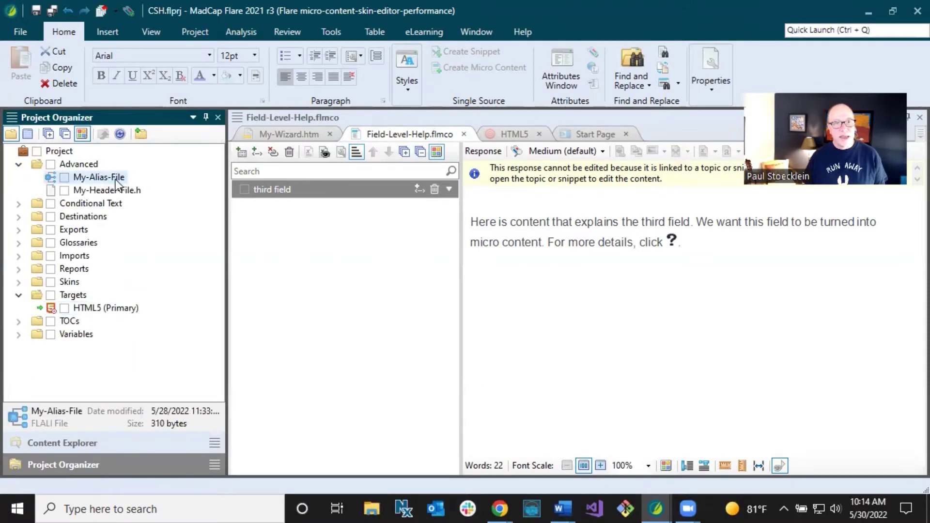
{"action": "left_click", "coordinate": [117, 190]}
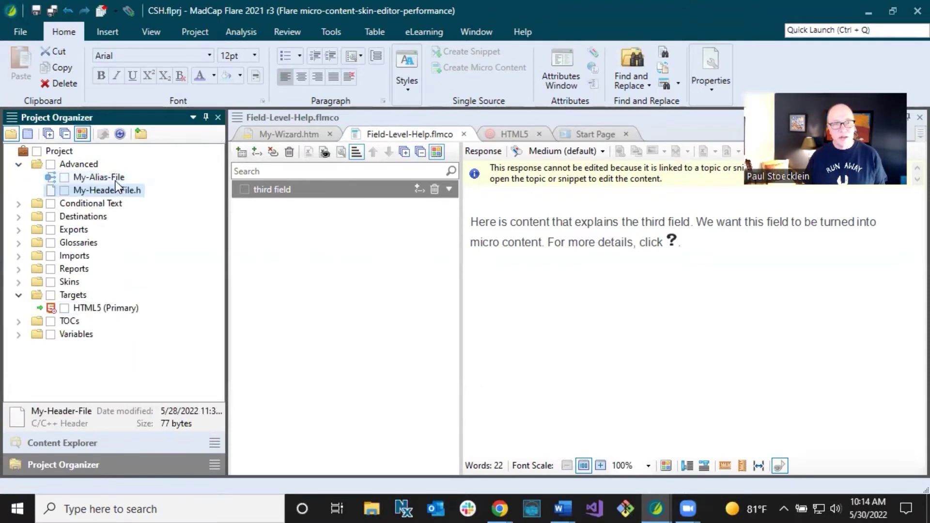
{"action": "left_click", "coordinate": [122, 179]}
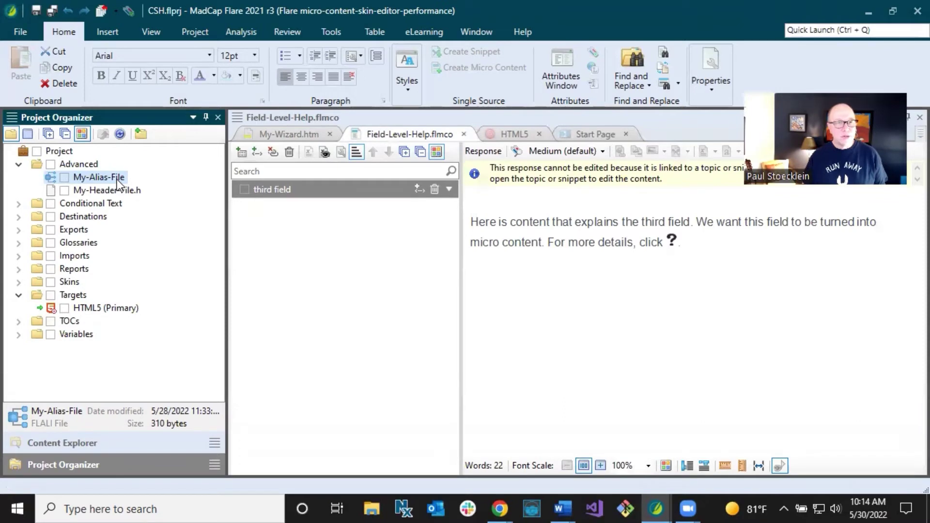
{"action": "double_click", "coordinate": [118, 178]}
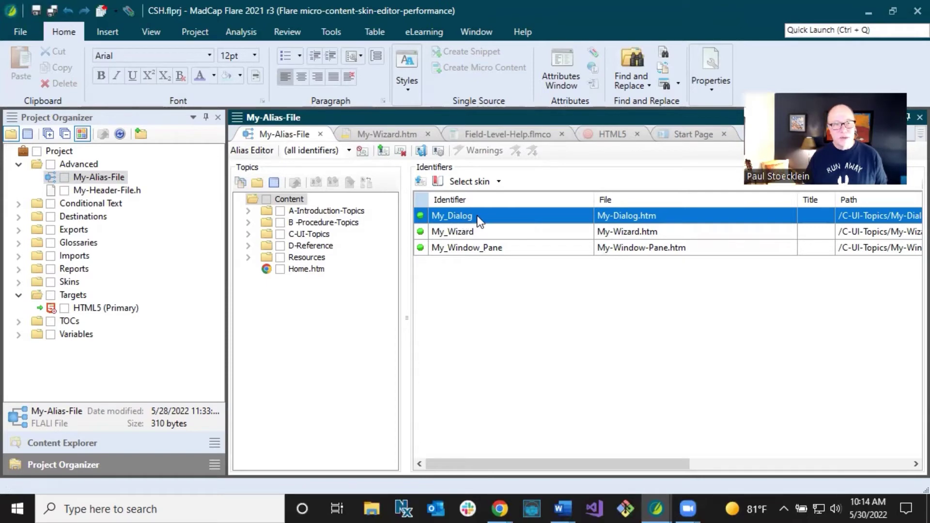
In Content Explorer, review the My-Dialog, My-Window-Pane and My-Wizard topics, then select the Content folder in the alias topic list.
{"action": "left_click", "coordinate": [105, 449]}
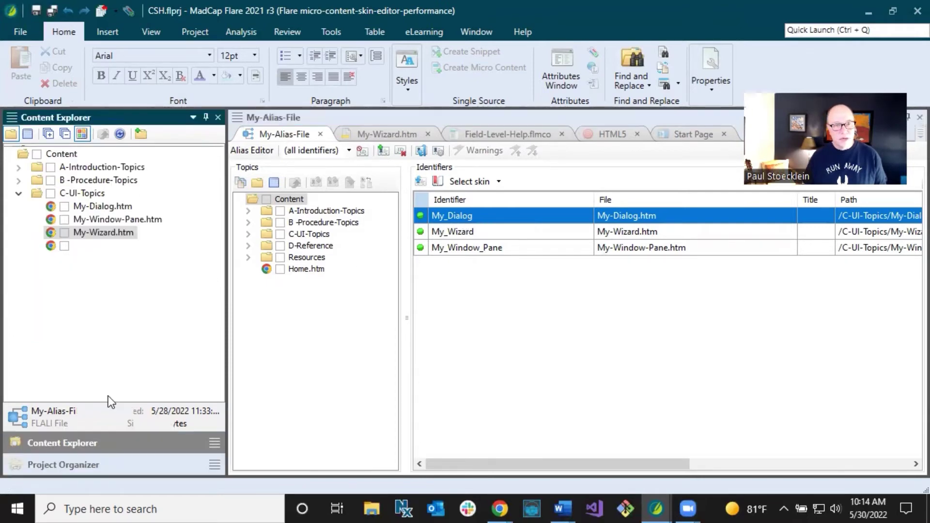
{"action": "left_click", "coordinate": [110, 210]}
{"action": "left_click", "coordinate": [114, 219]}
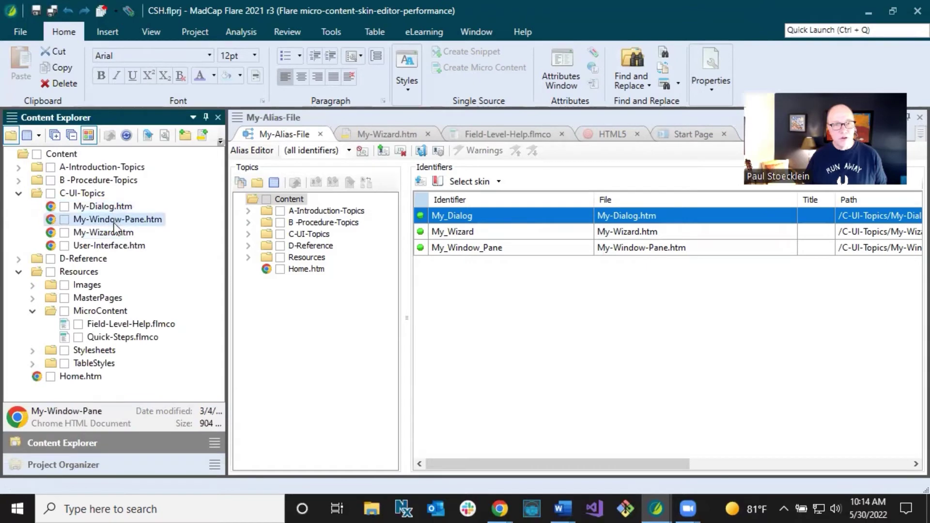
{"action": "left_click", "coordinate": [115, 233]}
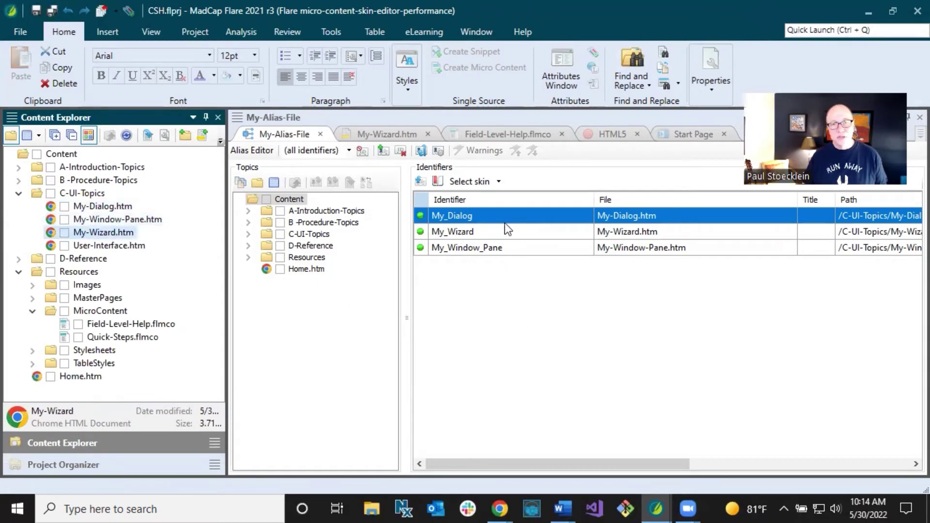
{"action": "left_click", "coordinate": [408, 297]}
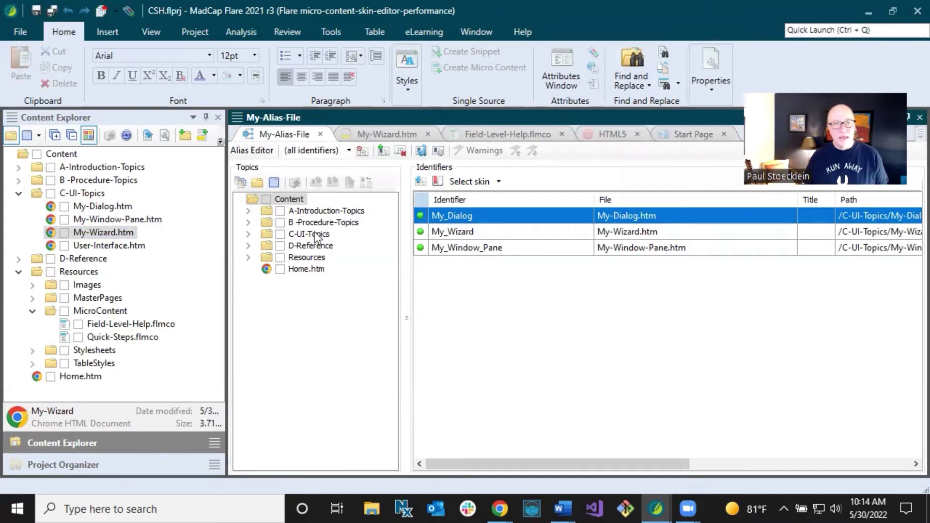
{"action": "left_click", "coordinate": [275, 199]}
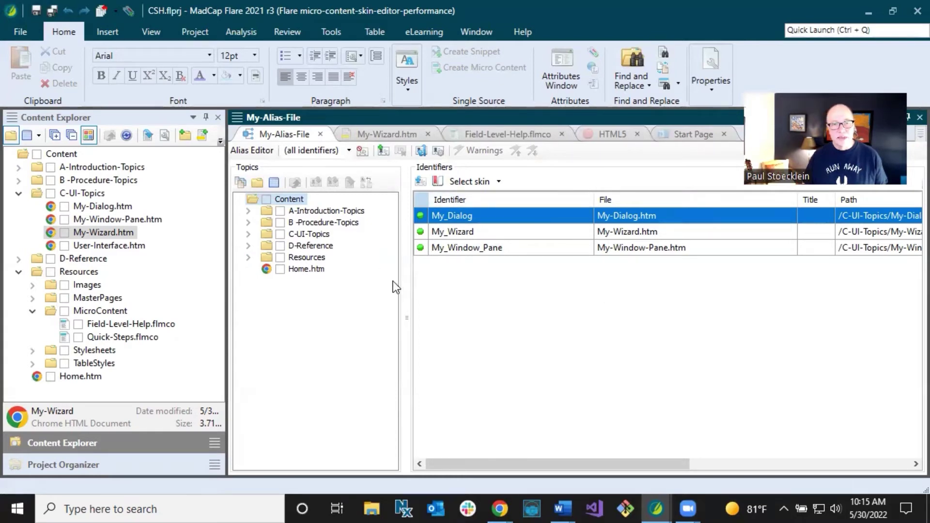
Expand Resources > MicroContent > Field-Level-Help.flmco in the topic list and select the third field phrase.
{"action": "left_click", "coordinate": [248, 258]}
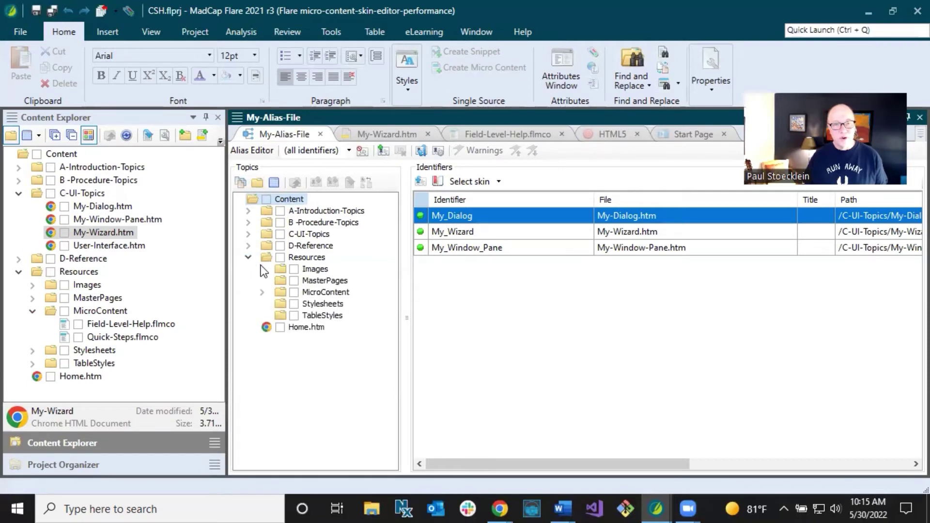
{"action": "left_click", "coordinate": [248, 235]}
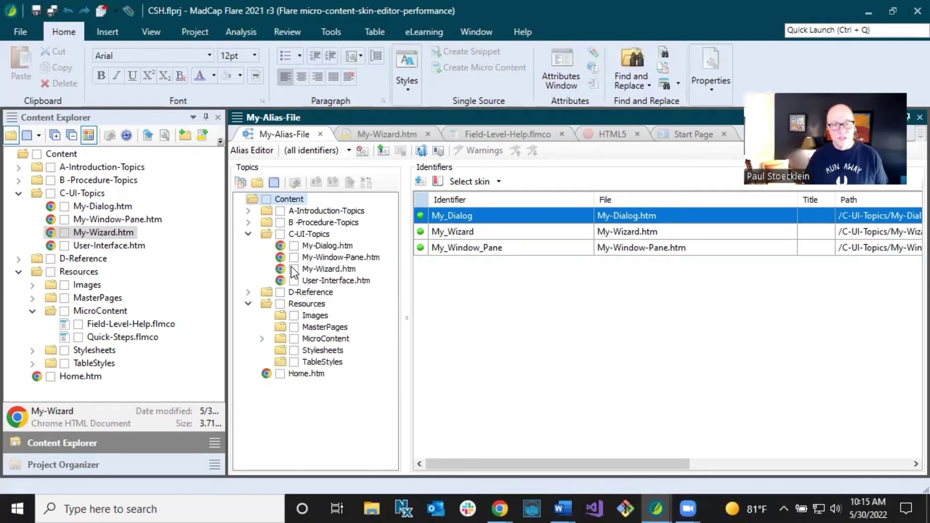
{"action": "left_click", "coordinate": [251, 236]}
{"action": "left_click", "coordinate": [261, 293]}
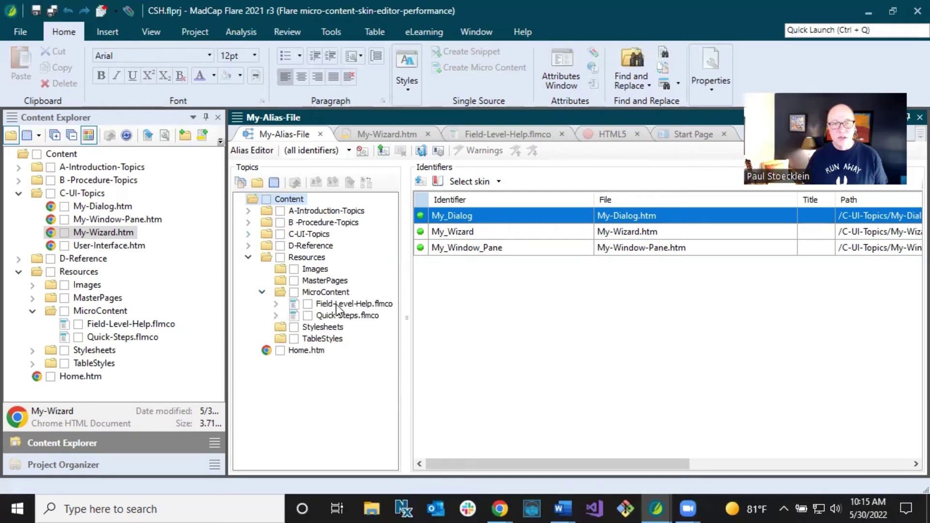
{"action": "left_click", "coordinate": [337, 304]}
{"action": "left_click", "coordinate": [278, 303]}
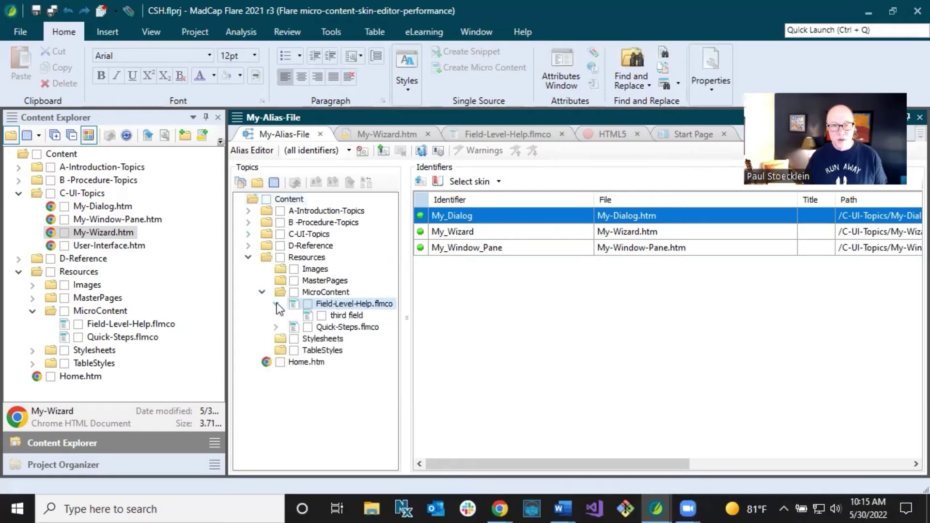
{"action": "left_click", "coordinate": [342, 318]}
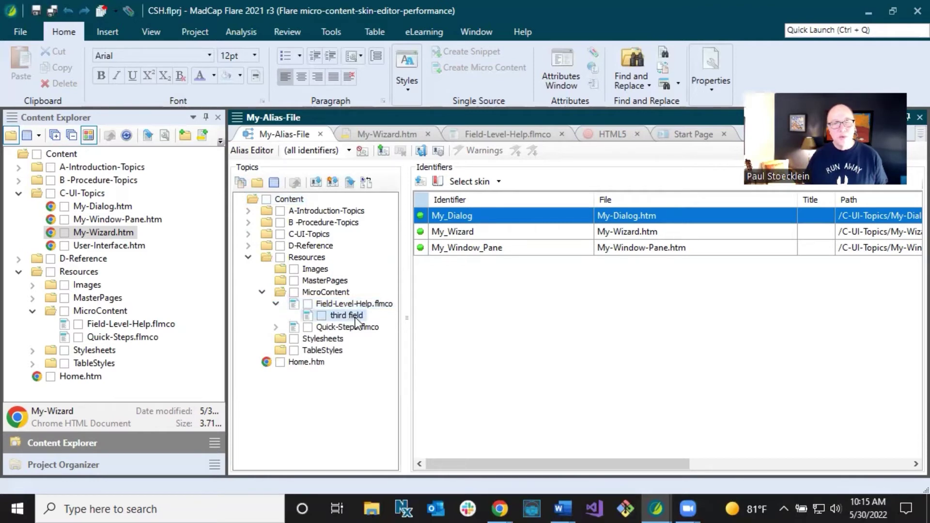
{"action": "right_click", "coordinate": [357, 322]}
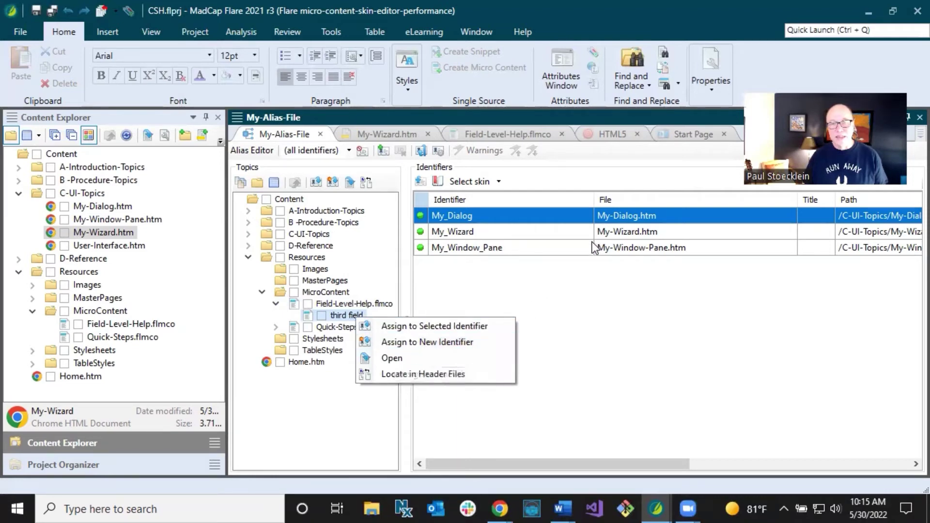
{"action": "left_click", "coordinate": [589, 324]}
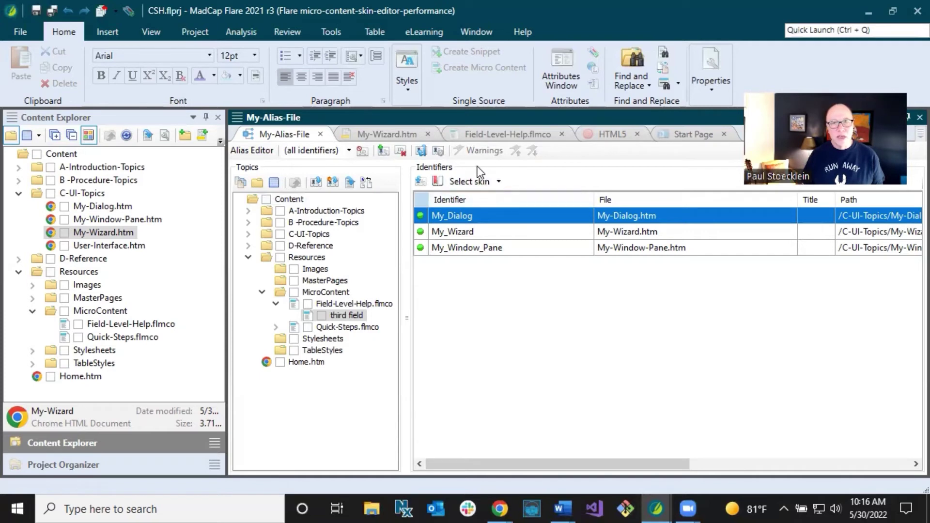
{"action": "left_click", "coordinate": [439, 151]}
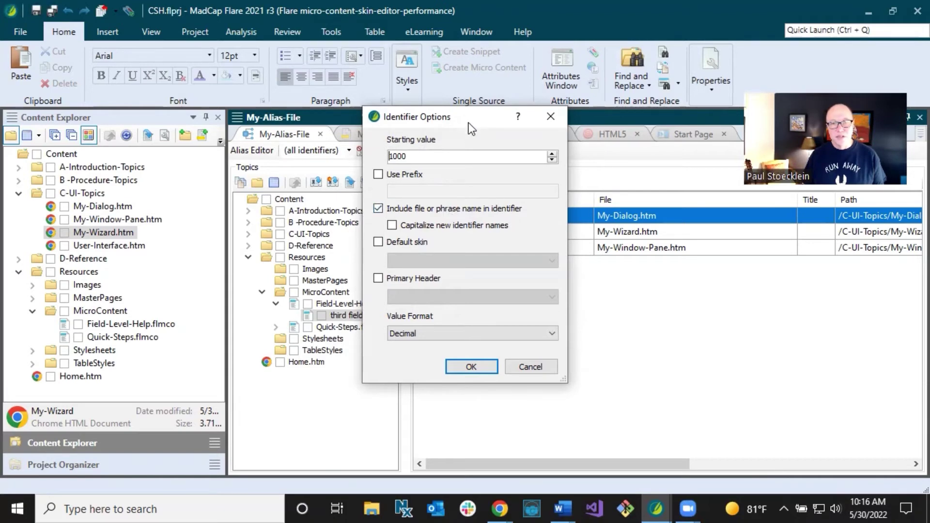
{"action": "left_click_drag", "start_coordinate": [469, 123], "coordinate": [622, 166]}
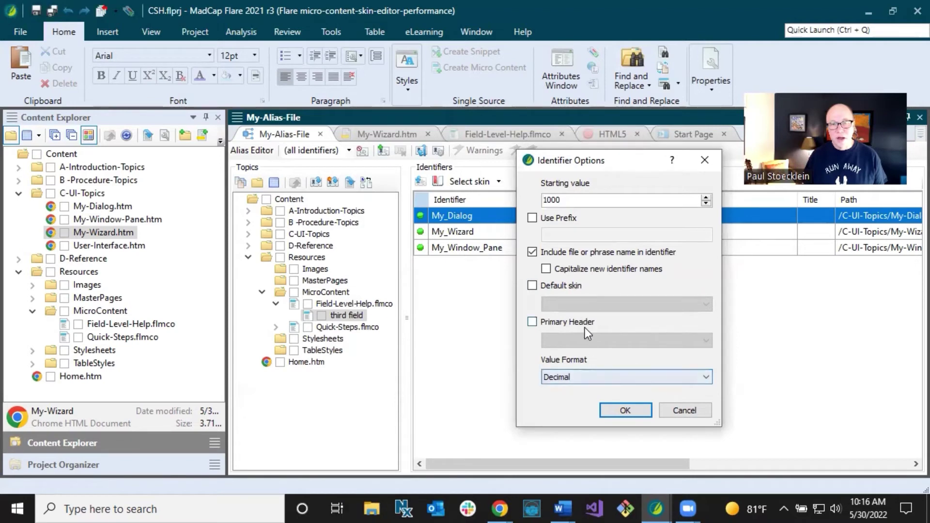
{"action": "left_click", "coordinate": [683, 412]}
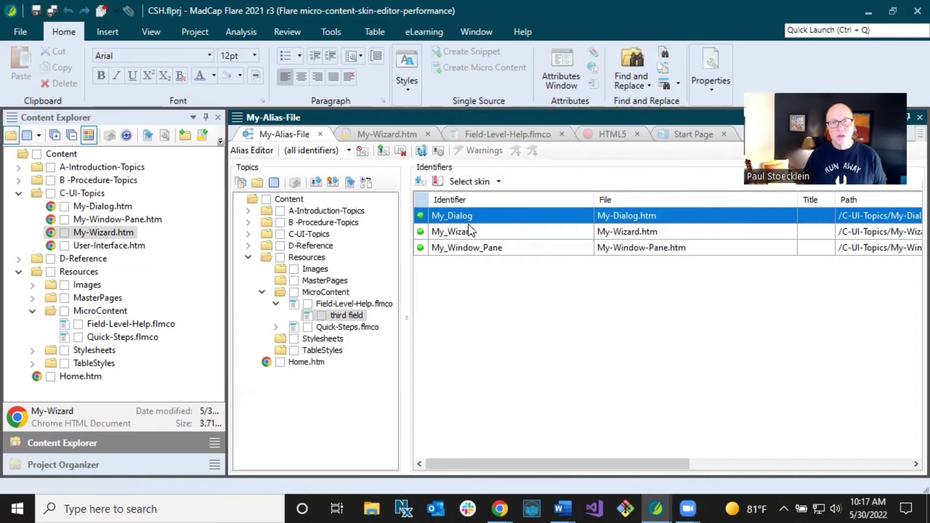
Generate identifiers for unassigned micro content only, into the existing My-Header-File.h.
{"action": "left_click", "coordinate": [421, 150]}
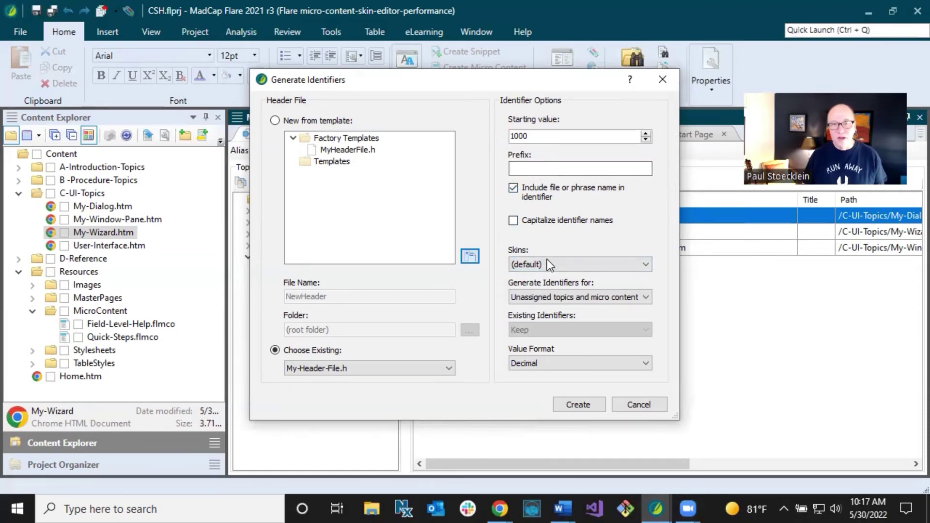
{"action": "left_click", "coordinate": [642, 298]}
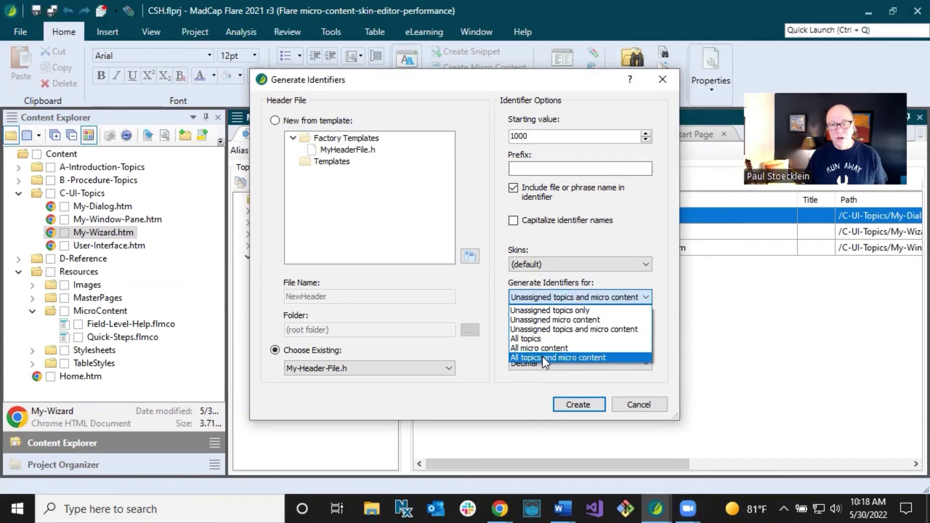
{"action": "left_click", "coordinate": [553, 321]}
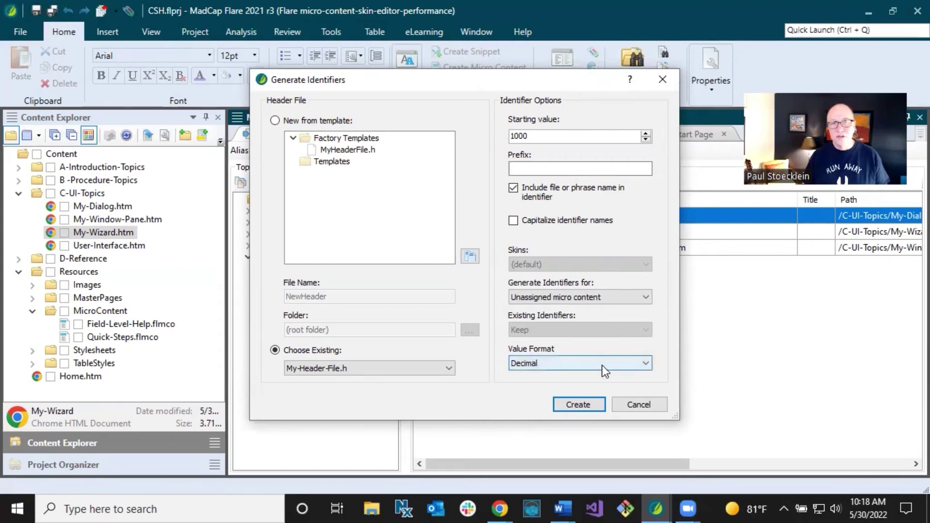
{"action": "left_click", "coordinate": [583, 403]}
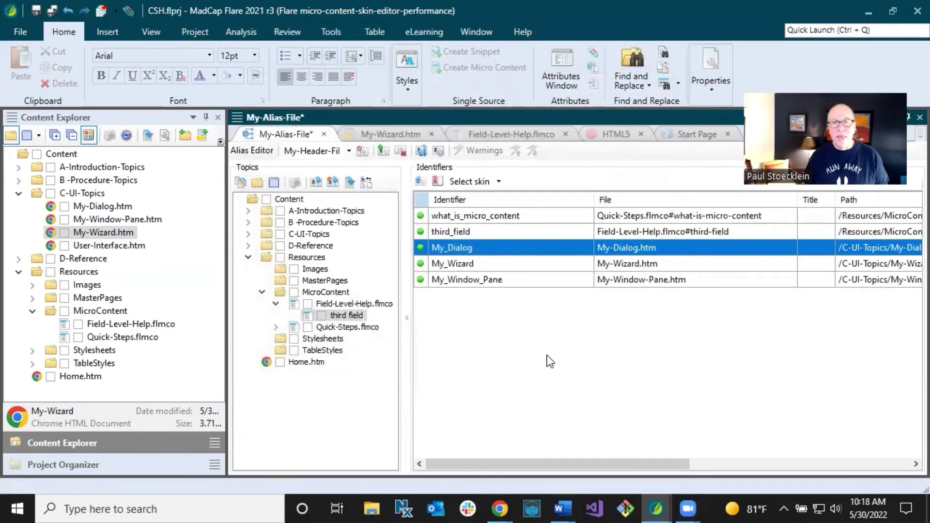
Review the new third_field and what_is_micro_content identifiers and save all project changes.
{"action": "left_click", "coordinate": [458, 231]}
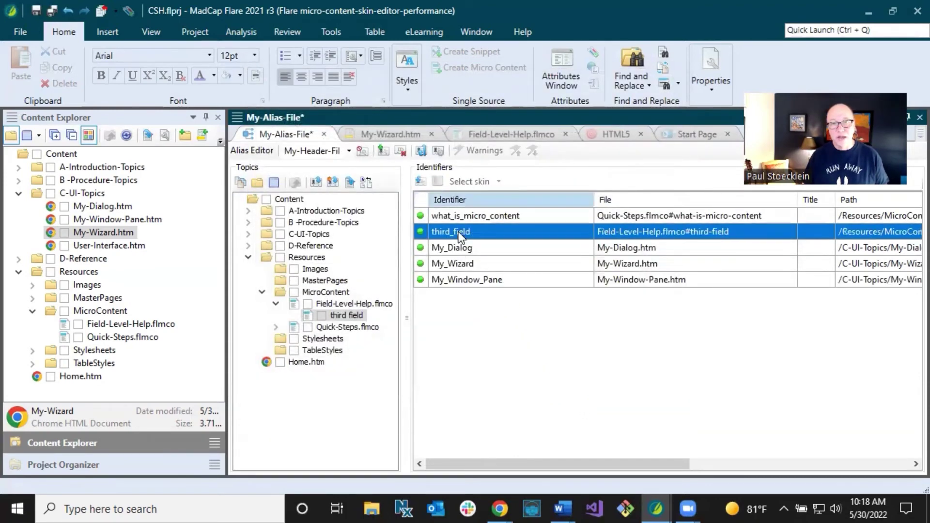
{"action": "left_click", "coordinate": [461, 217]}
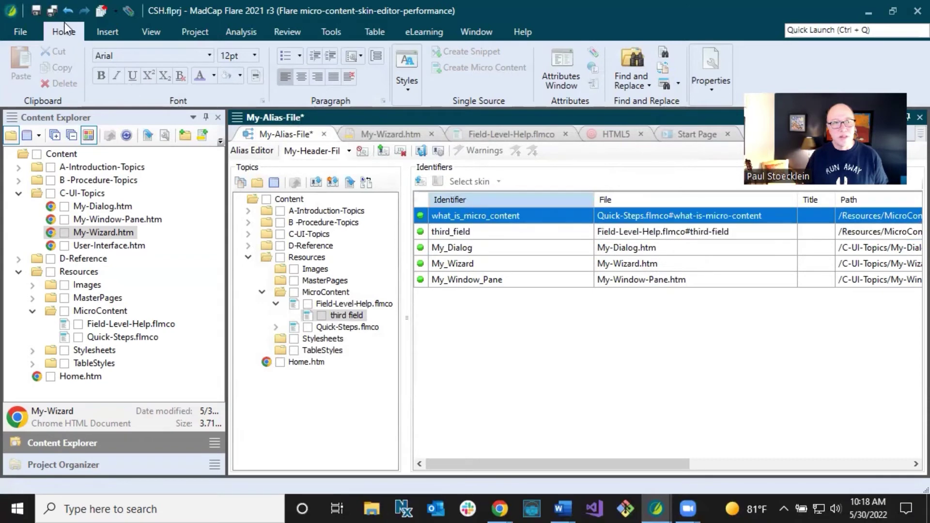
{"action": "left_click", "coordinate": [50, 10]}
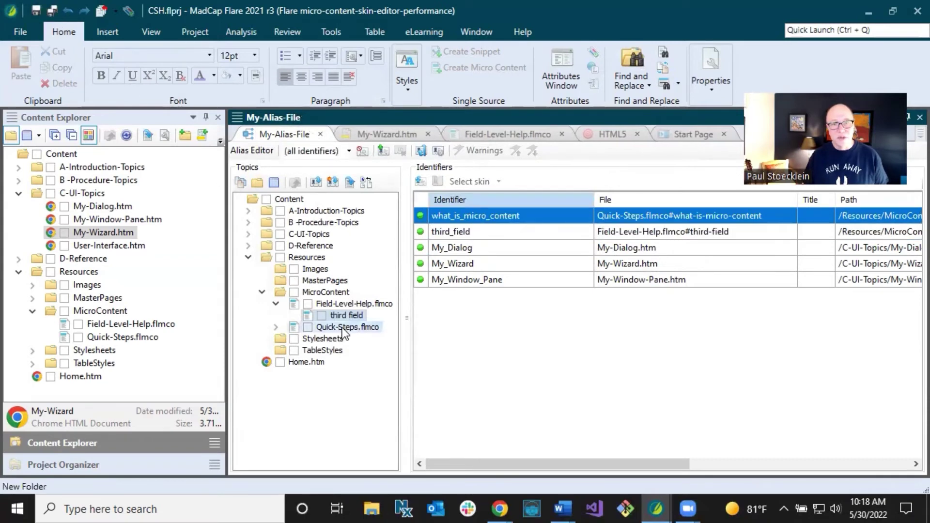
{"action": "left_click", "coordinate": [341, 328]}
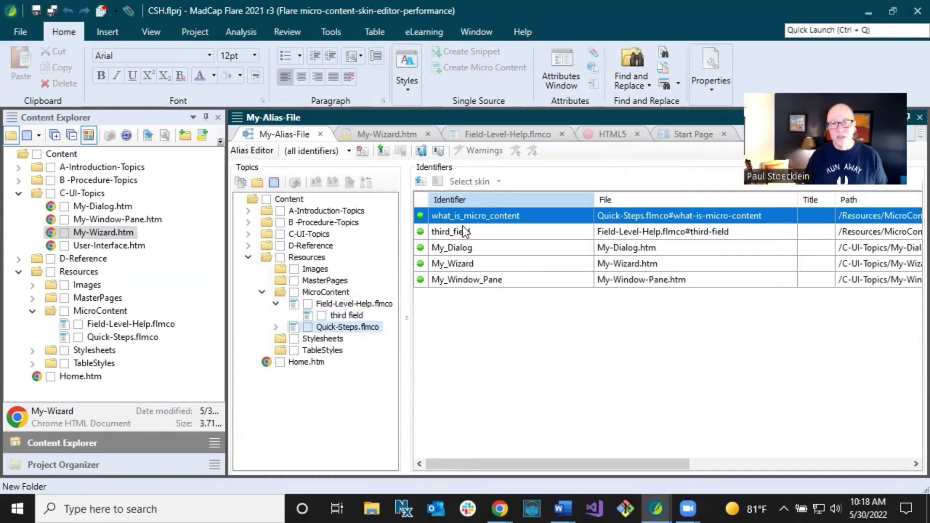
Delete the what_is_micro_content identifier from the alias file.
{"action": "right_click", "coordinate": [503, 218]}
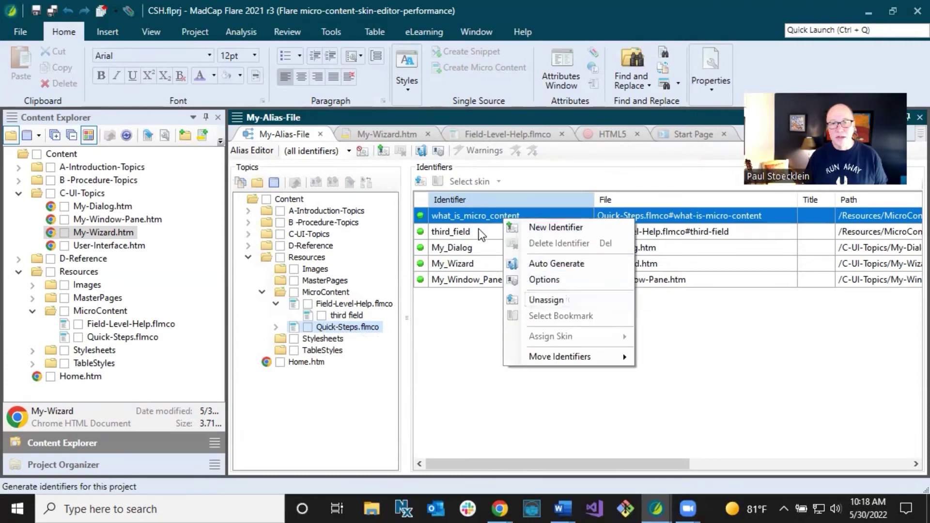
{"action": "left_click", "coordinate": [468, 218]}
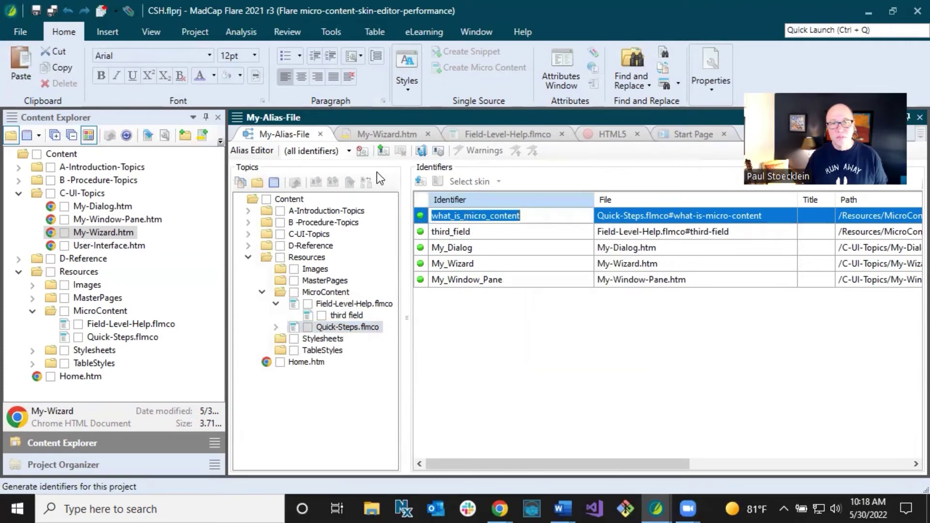
{"action": "key", "text": "Return"}
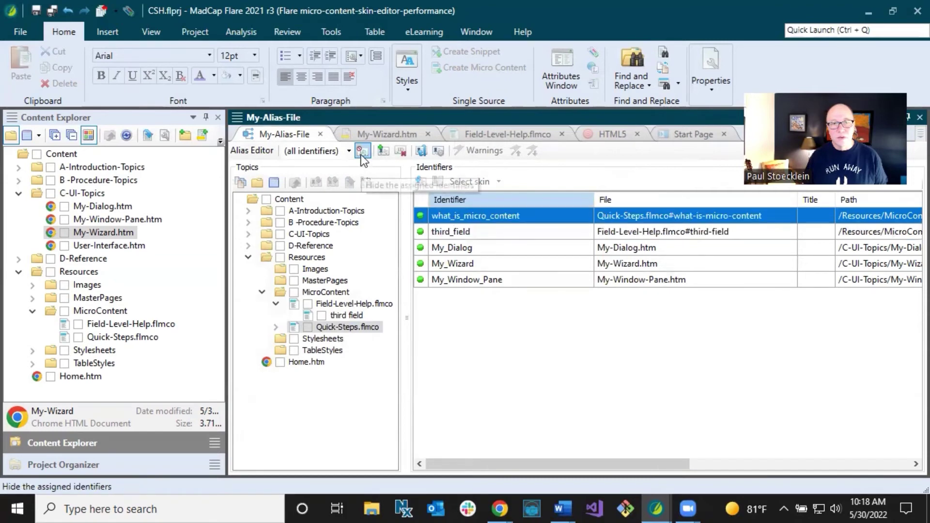
{"action": "left_click", "coordinate": [401, 152]}
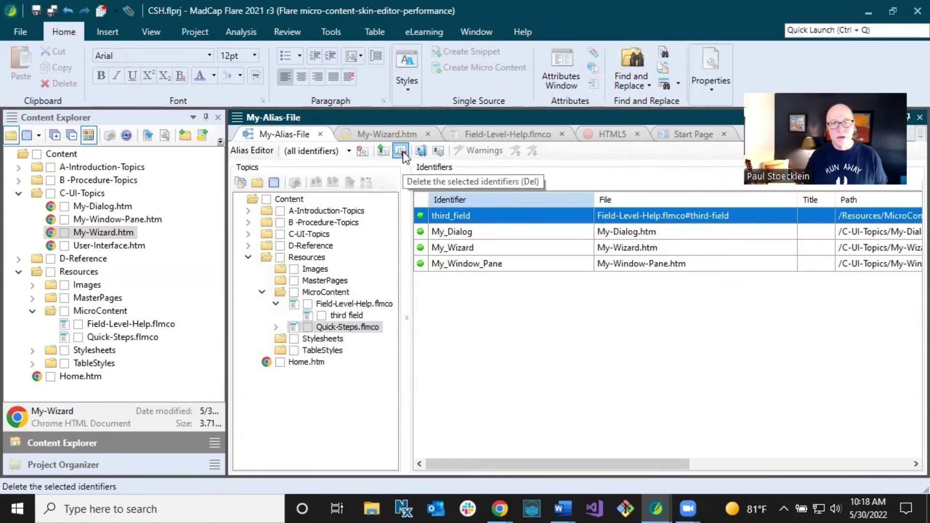
Save the alias file, then select the third_field identifier's name text for editing.
{"action": "left_click", "coordinate": [41, 15]}
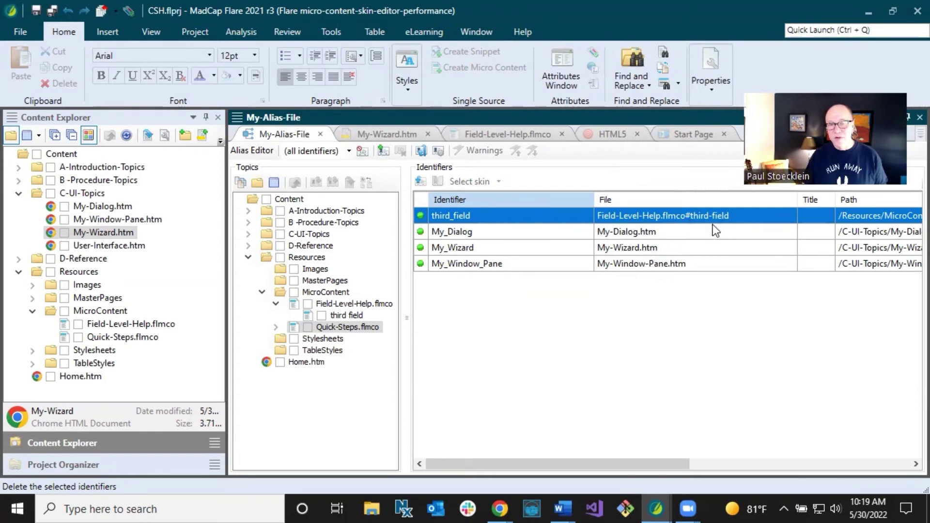
{"action": "left_click_drag", "start_coordinate": [662, 464], "coordinate": [870, 456]}
{"action": "left_click_drag", "start_coordinate": [783, 461], "coordinate": [559, 478]}
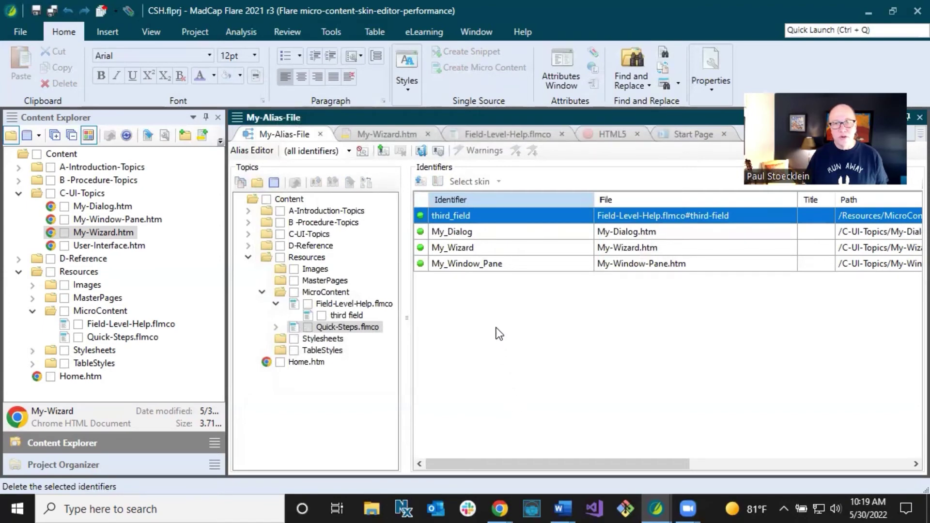
{"action": "left_click", "coordinate": [466, 219]}
{"action": "left_click_drag", "start_coordinate": [479, 215], "coordinate": [431, 216]}
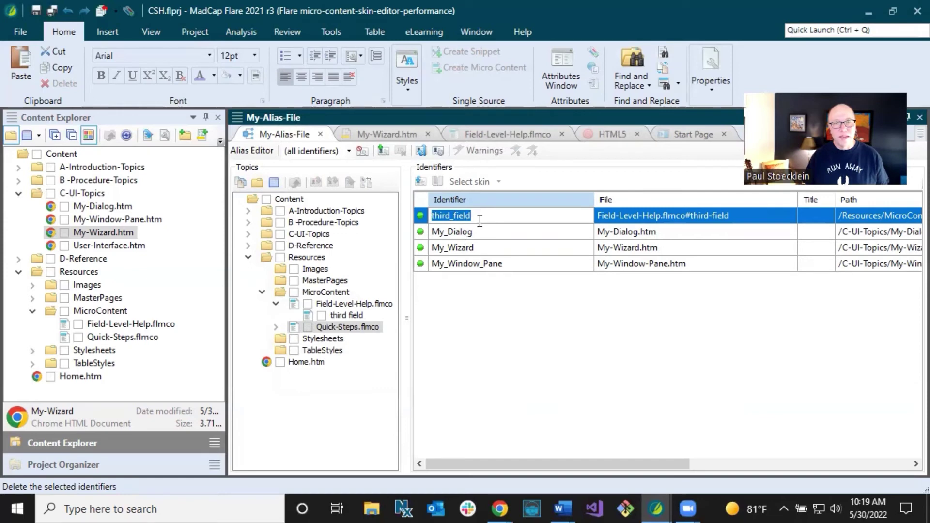
{"action": "left_click_drag", "start_coordinate": [480, 216], "coordinate": [442, 219]}
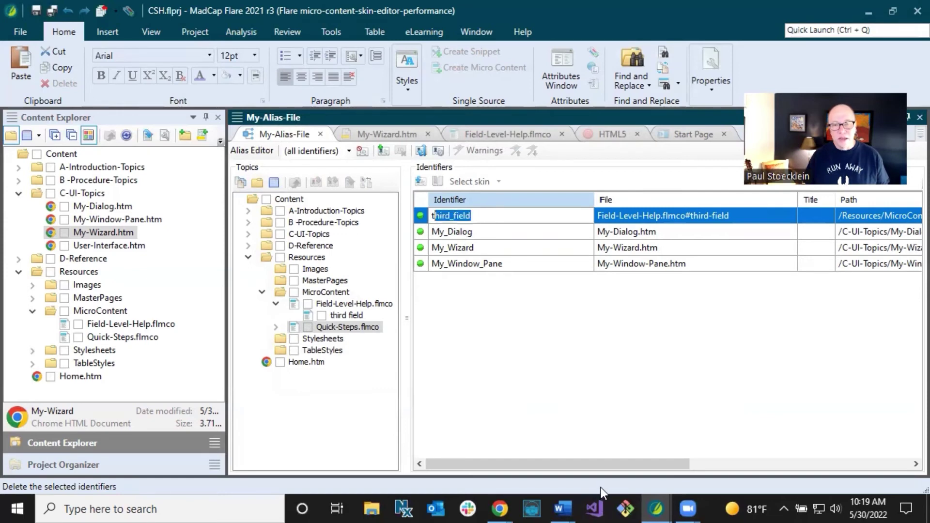
{"action": "left_click_drag", "start_coordinate": [602, 465], "coordinate": [838, 373]}
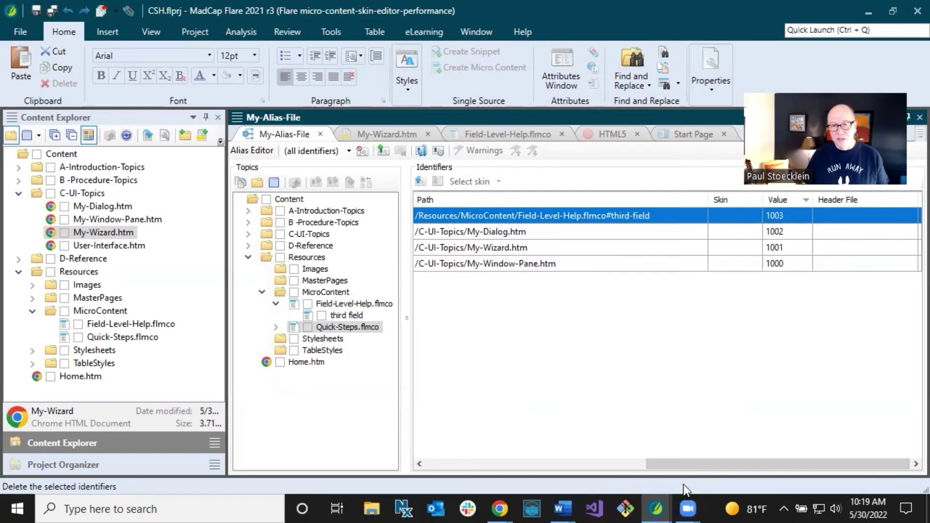
{"action": "left_click", "coordinate": [621, 465]}
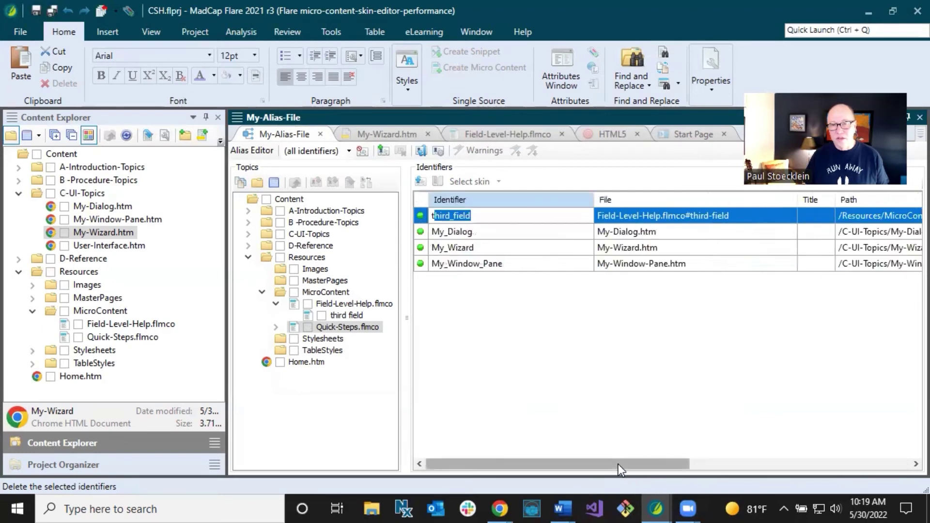
{"action": "left_click", "coordinate": [448, 234]}
{"action": "left_click", "coordinate": [447, 214]}
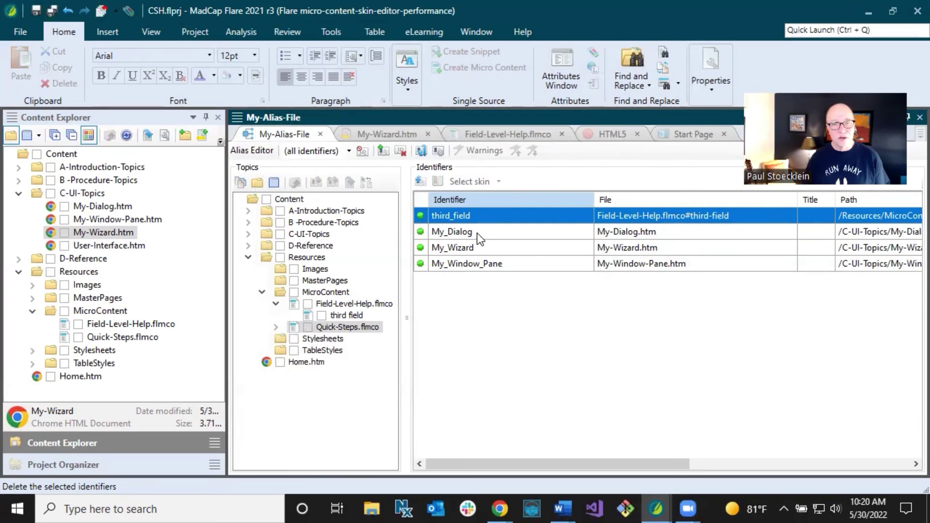
{"action": "left_click", "coordinate": [464, 218]}
{"action": "key", "text": "Return"}
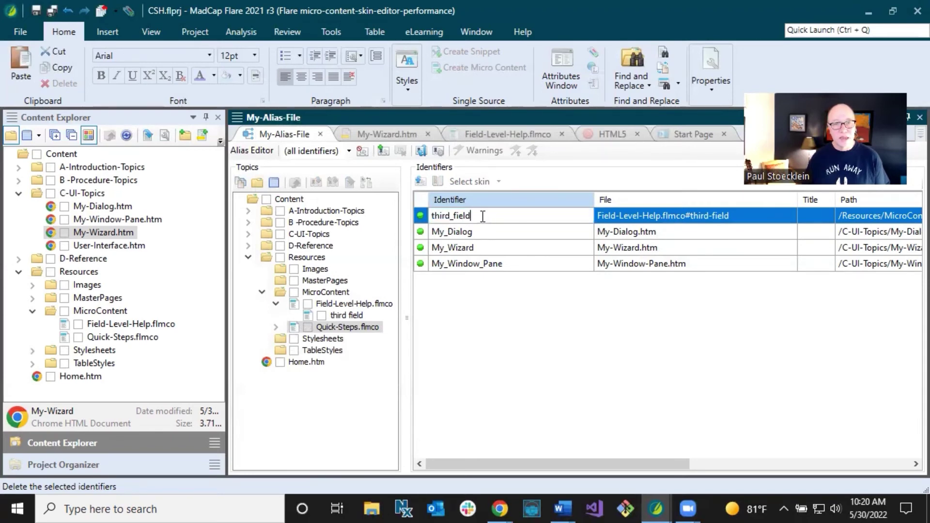
{"action": "left_click", "coordinate": [484, 231]}
{"action": "left_click", "coordinate": [483, 222]}
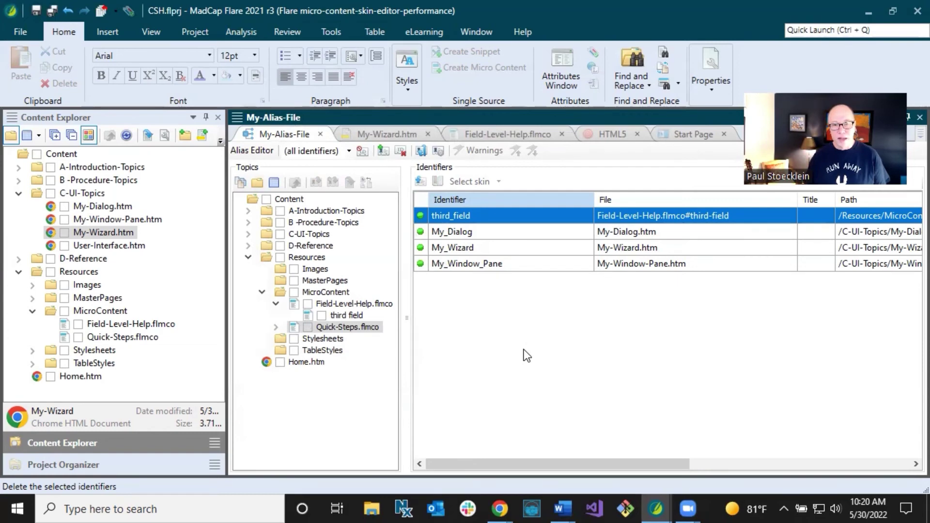
Search the Flare online help for 'csh calls' and expand the Information for Developers links.
{"action": "key", "text": "alt+Tab"}
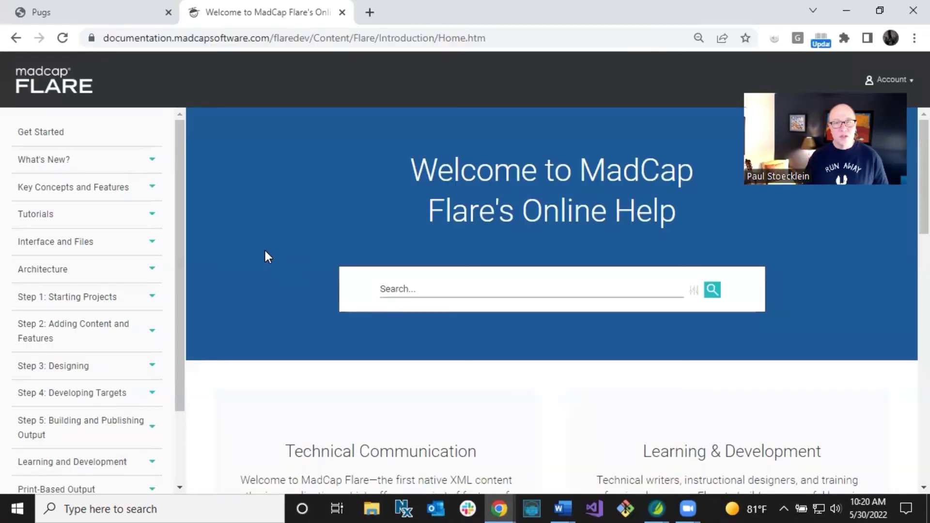
{"action": "left_click", "coordinate": [418, 287]}
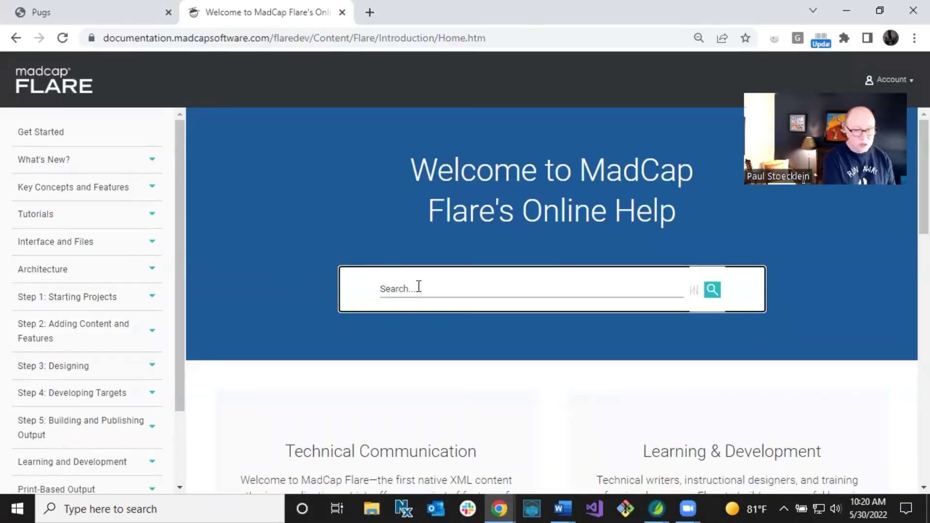
{"action": "type", "text": "csh calls"}
{"action": "key", "text": "Return"}
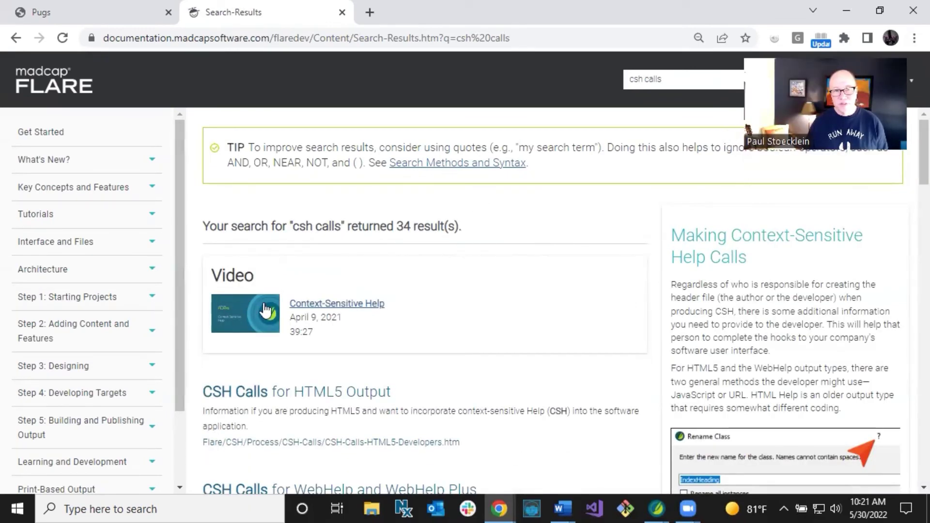
{"action": "scroll", "coordinate": [775, 289], "scroll_direction": "down", "scroll_amount": 2}
{"action": "scroll", "coordinate": [774, 290], "scroll_direction": "down", "scroll_amount": 3}
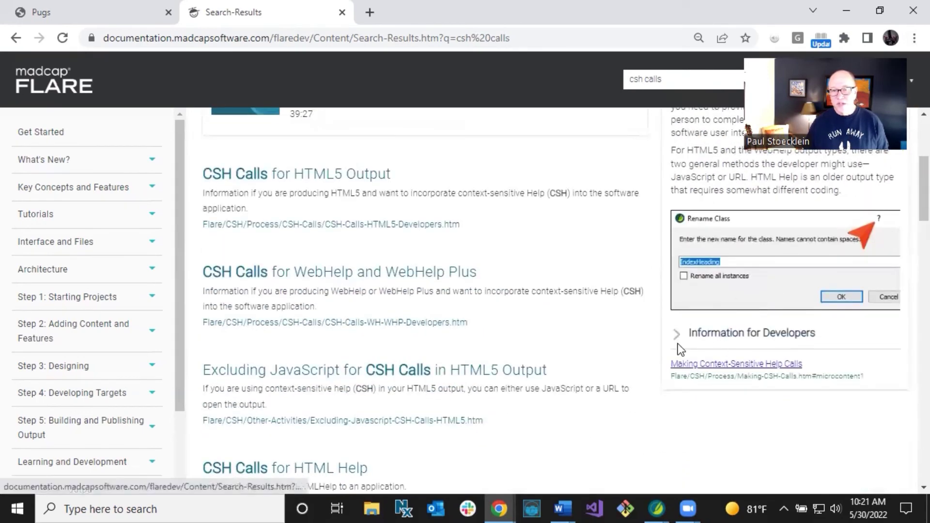
{"action": "left_click", "coordinate": [677, 336]}
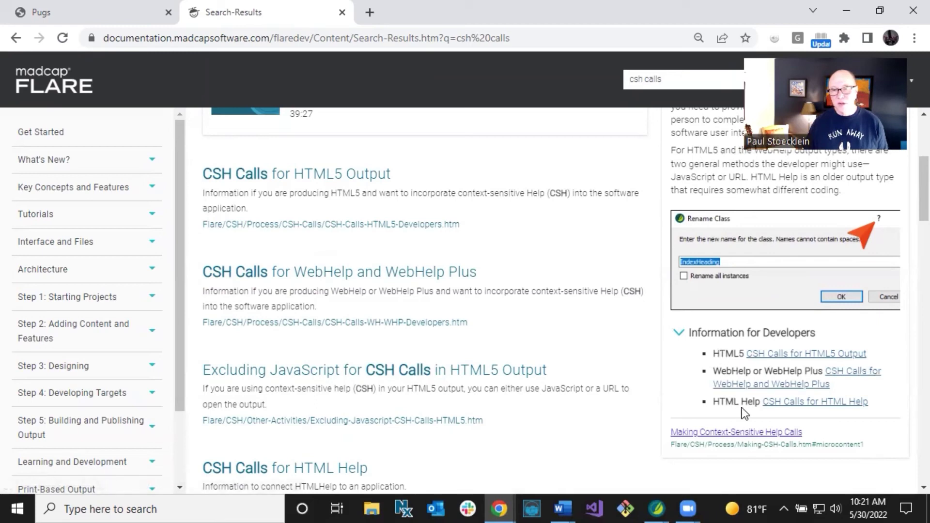
Open CSH Calls for HTML5 Output and highlight the JavaScript and URL method names.
{"action": "left_click", "coordinate": [770, 357]}
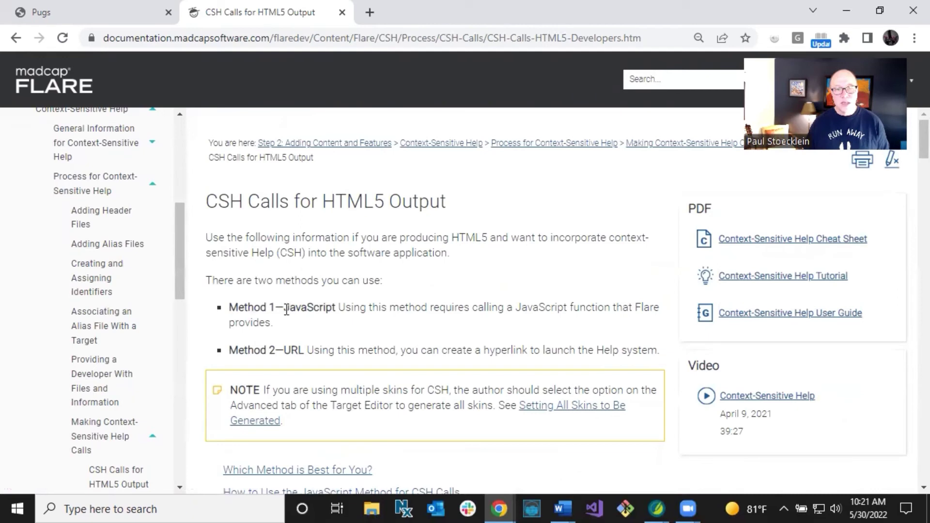
{"action": "left_click_drag", "start_coordinate": [284, 309], "coordinate": [338, 313]}
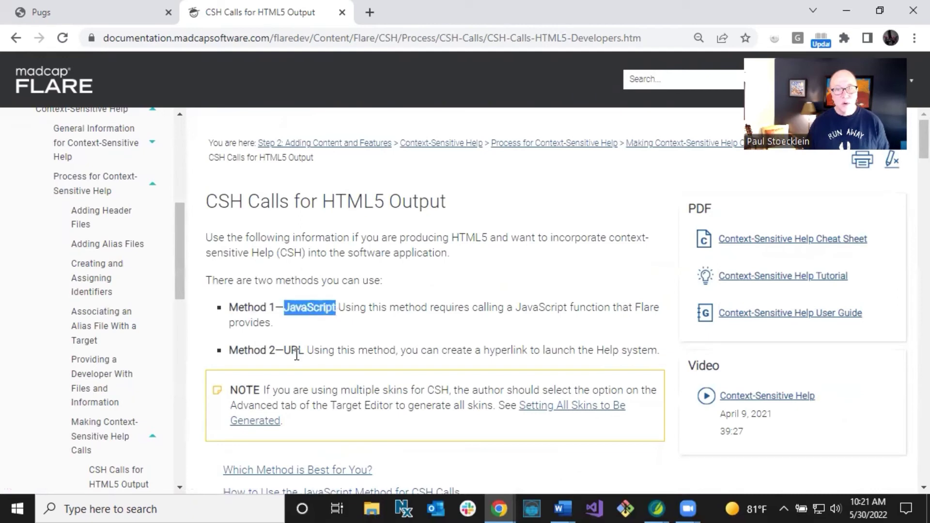
{"action": "left_click_drag", "start_coordinate": [286, 352], "coordinate": [305, 354]}
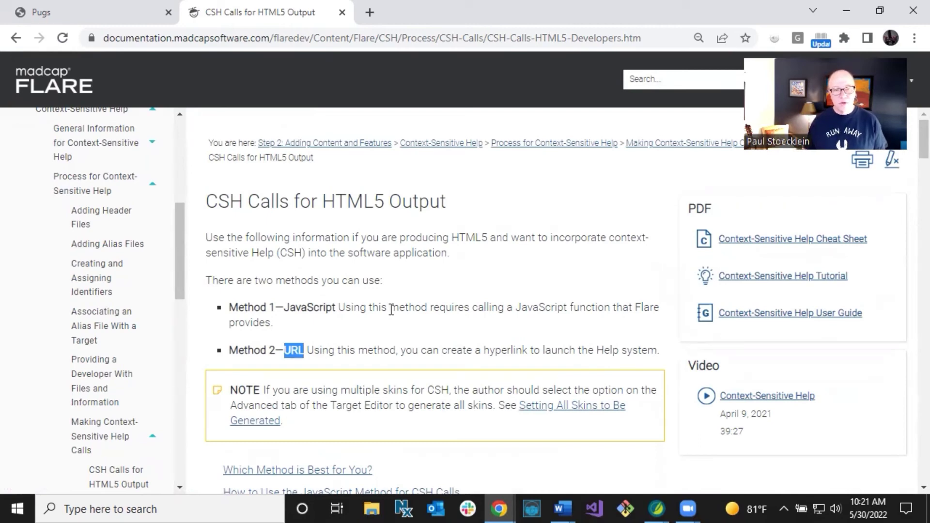
{"action": "left_click", "coordinate": [394, 349]}
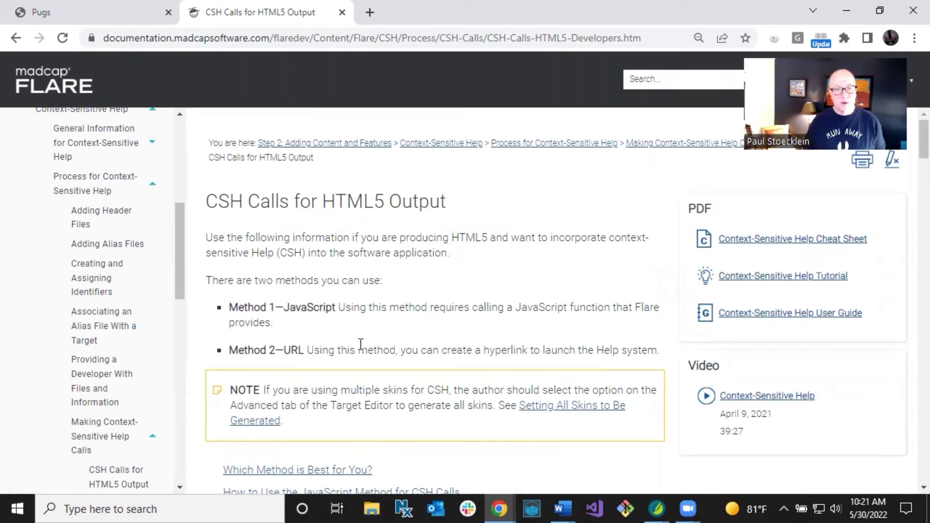